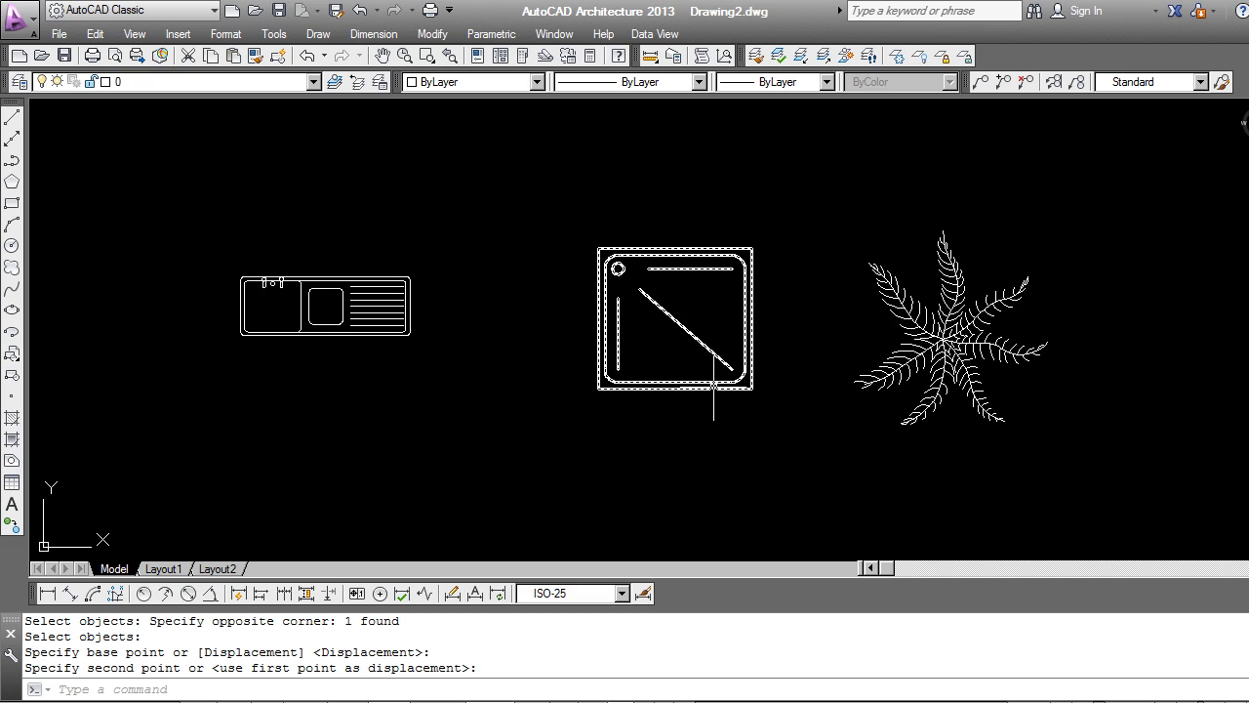
Test the square basin's width and length stretch grips, returning it to its original size.
click(713, 387)
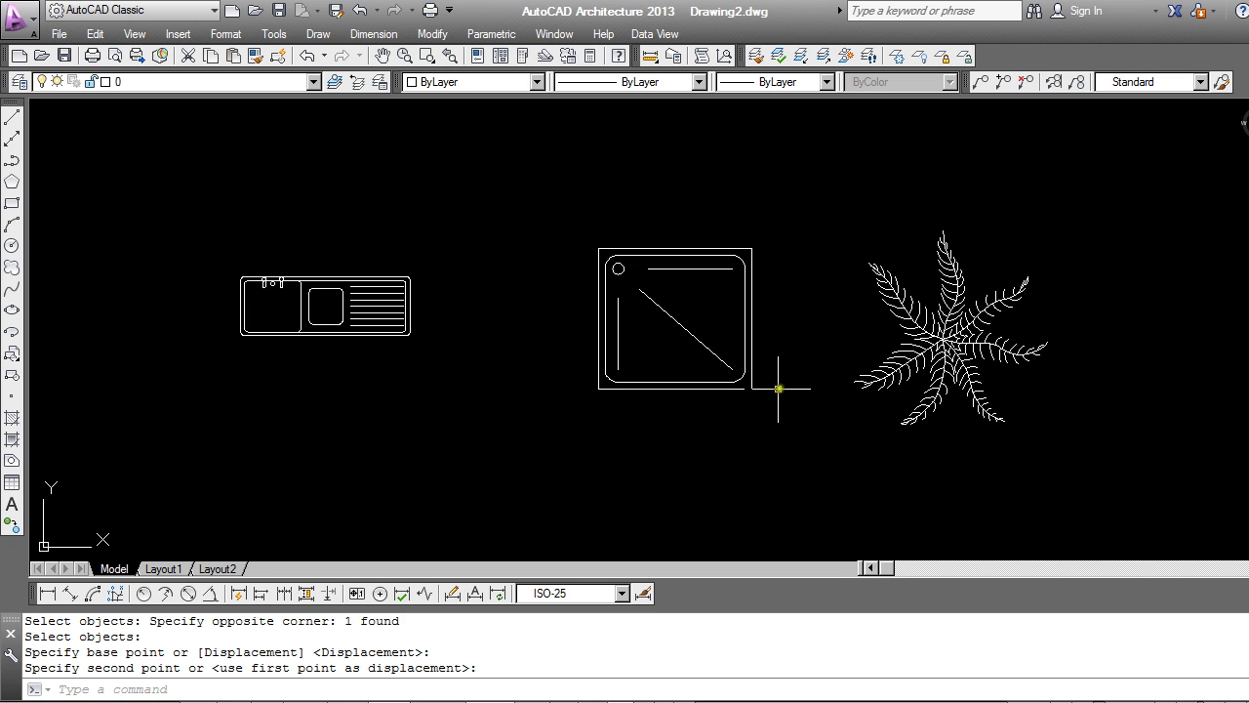
click(745, 311)
click(744, 311)
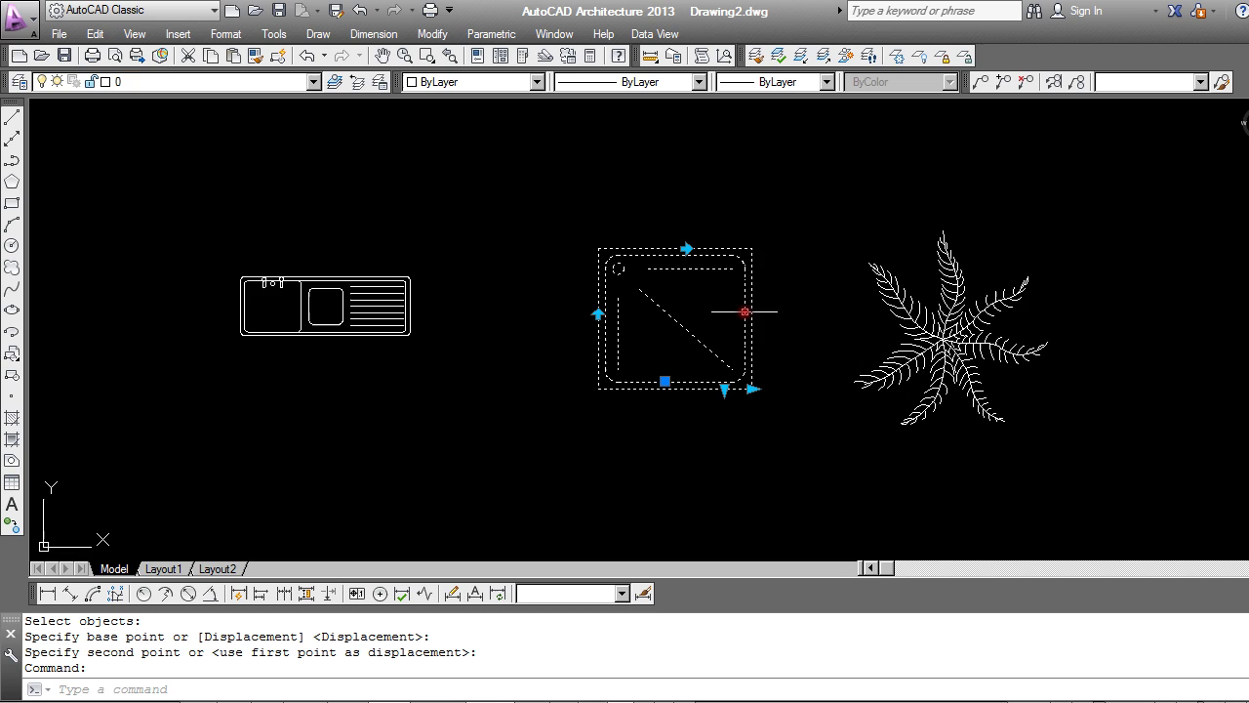
scroll(780, 293, up, 1)
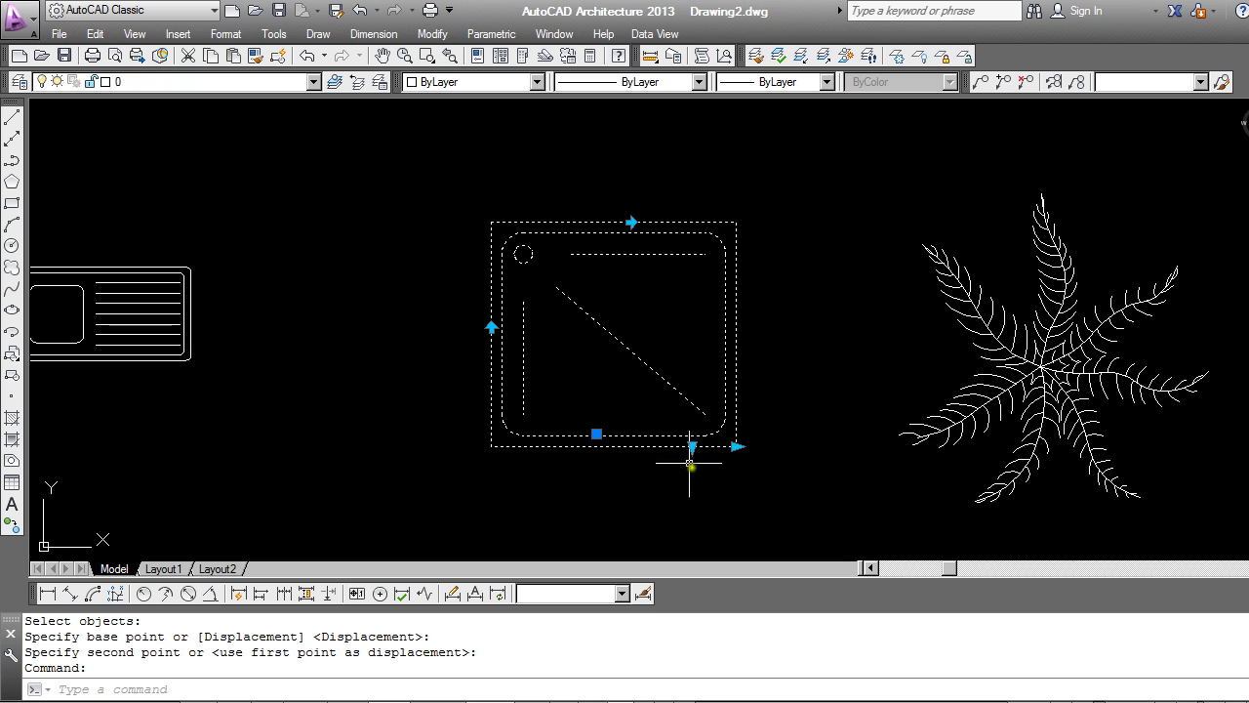
click(736, 447)
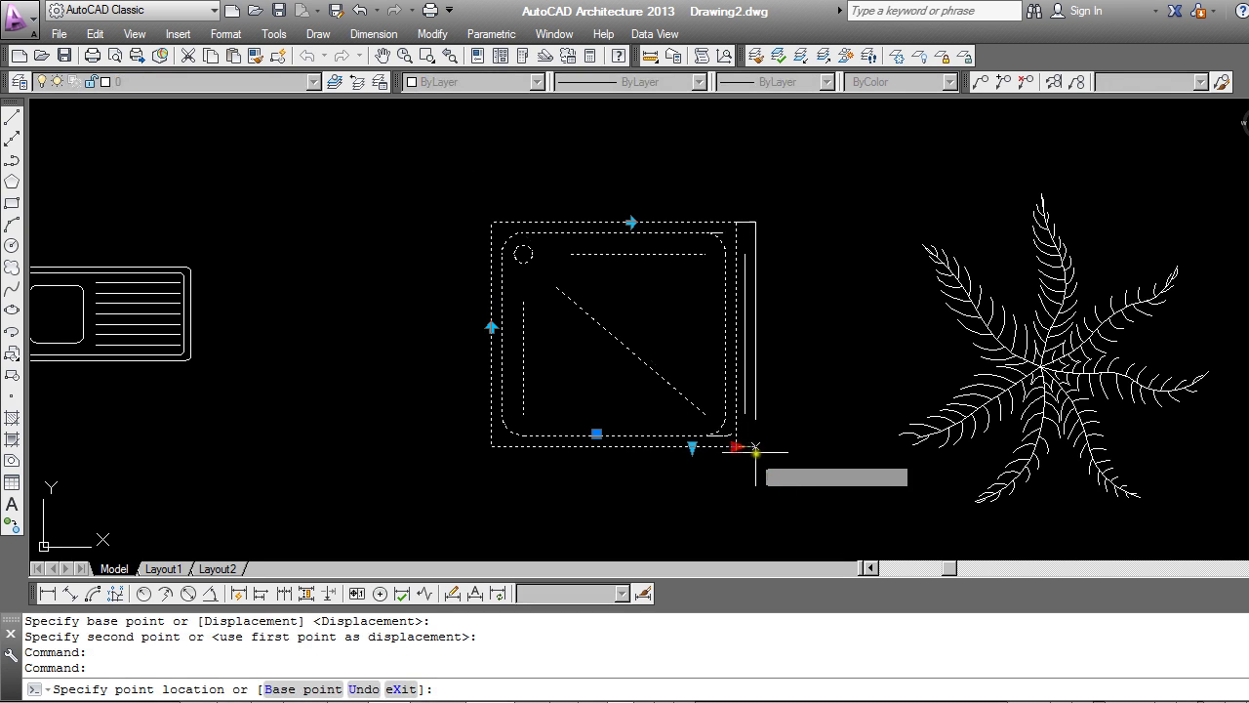
click(808, 447)
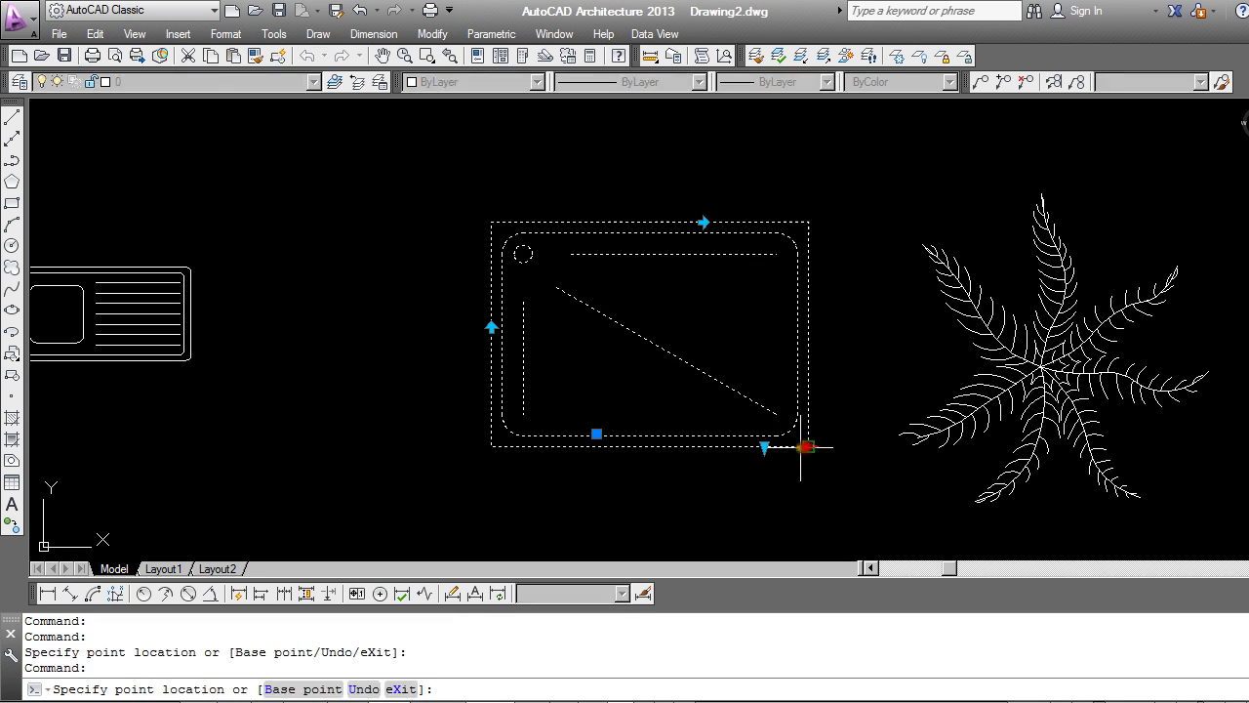
click(707, 447)
click(660, 448)
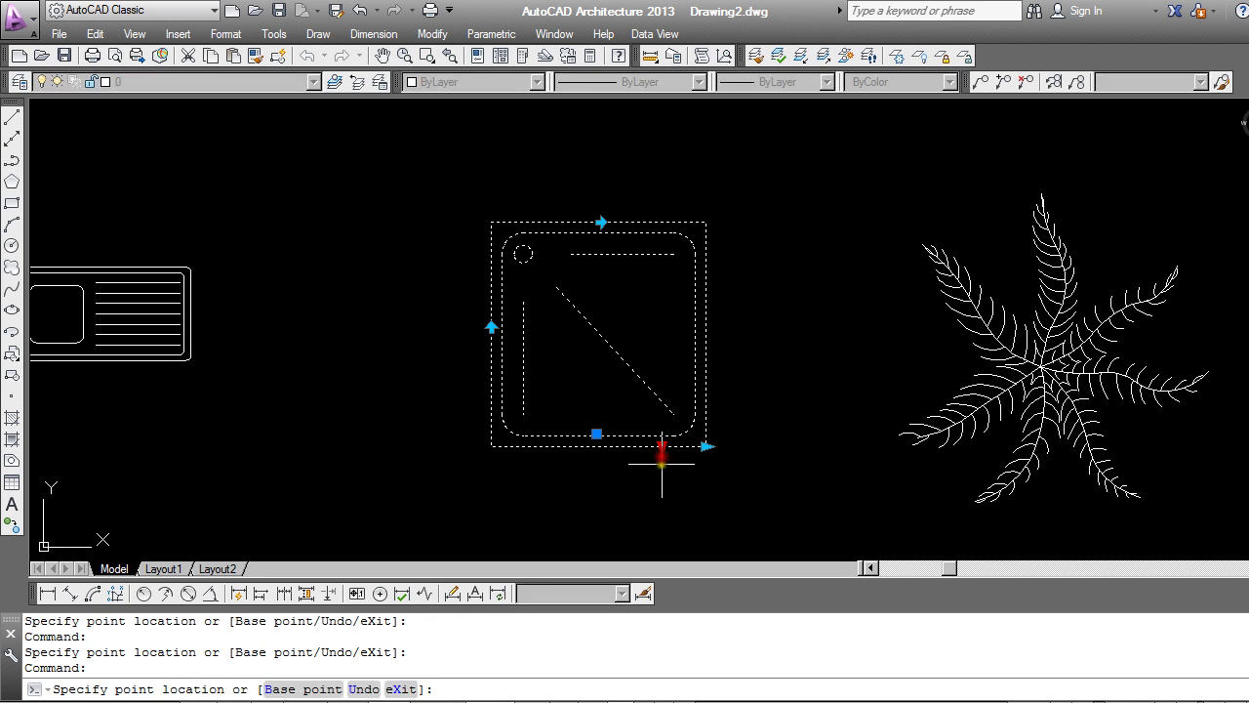
click(661, 513)
click(662, 513)
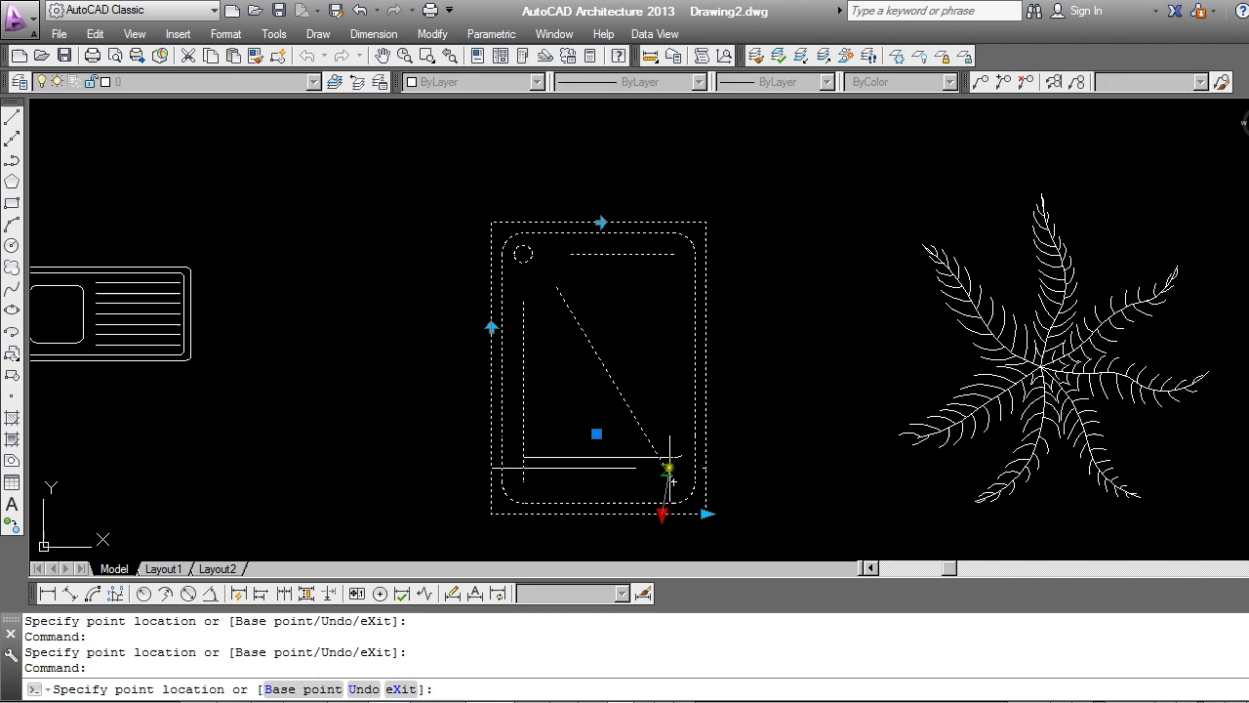
click(661, 460)
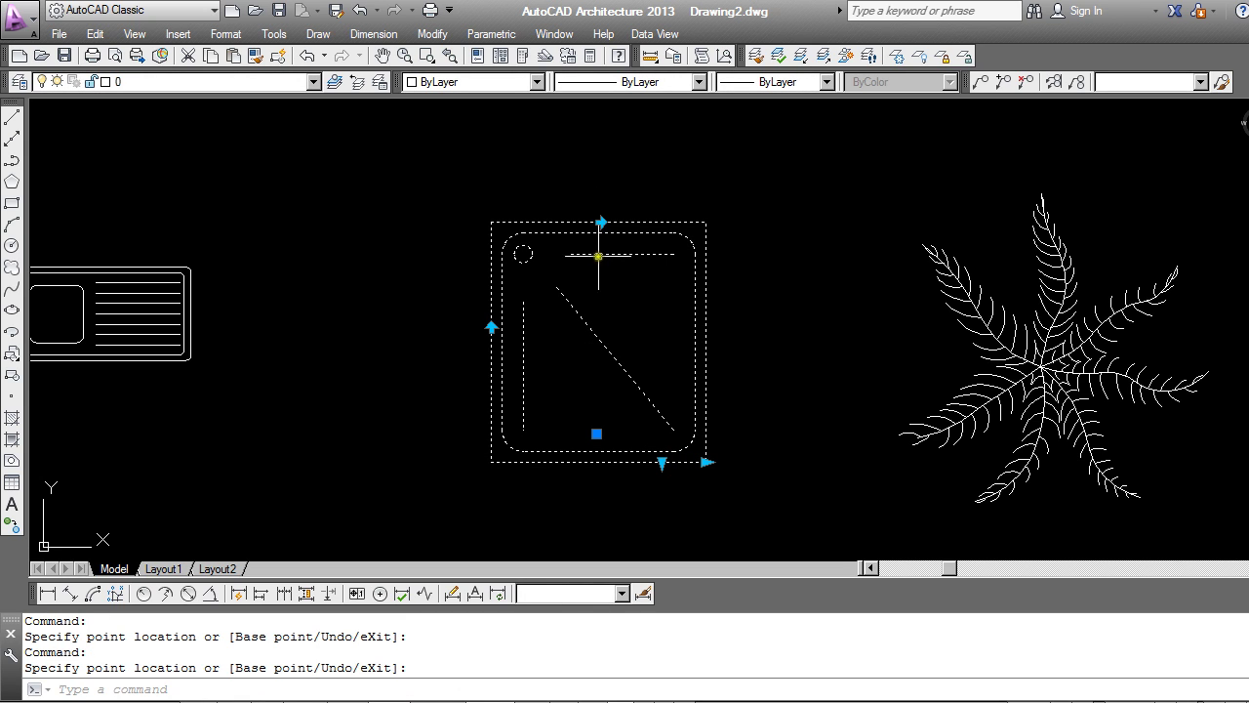
Flip the basin horizontally and vertically, flip each back, then deselect it.
click(599, 222)
click(599, 222)
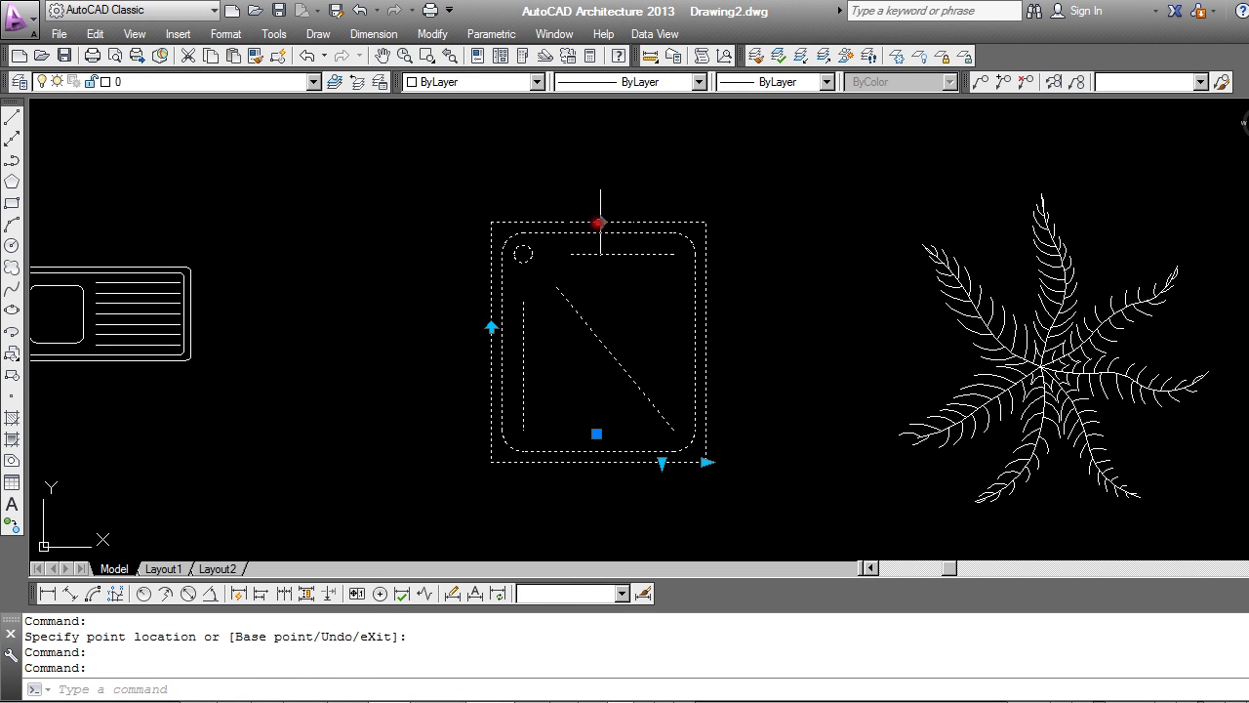
click(491, 332)
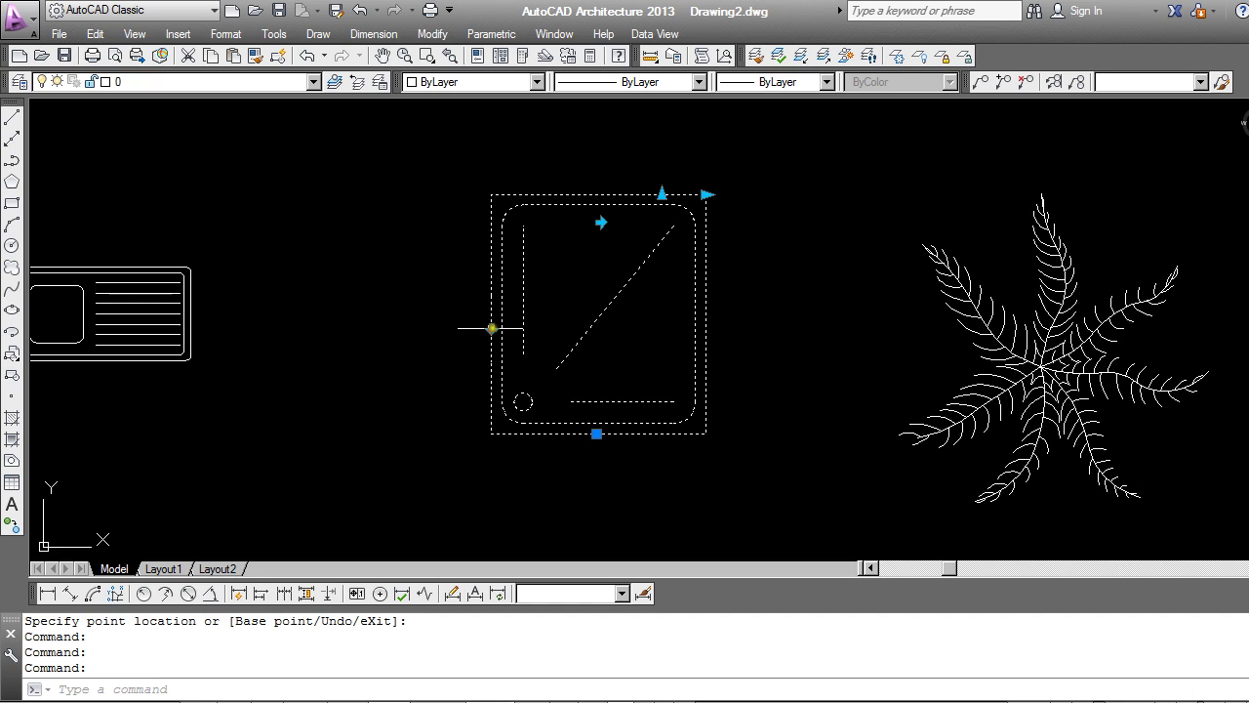
click(491, 329)
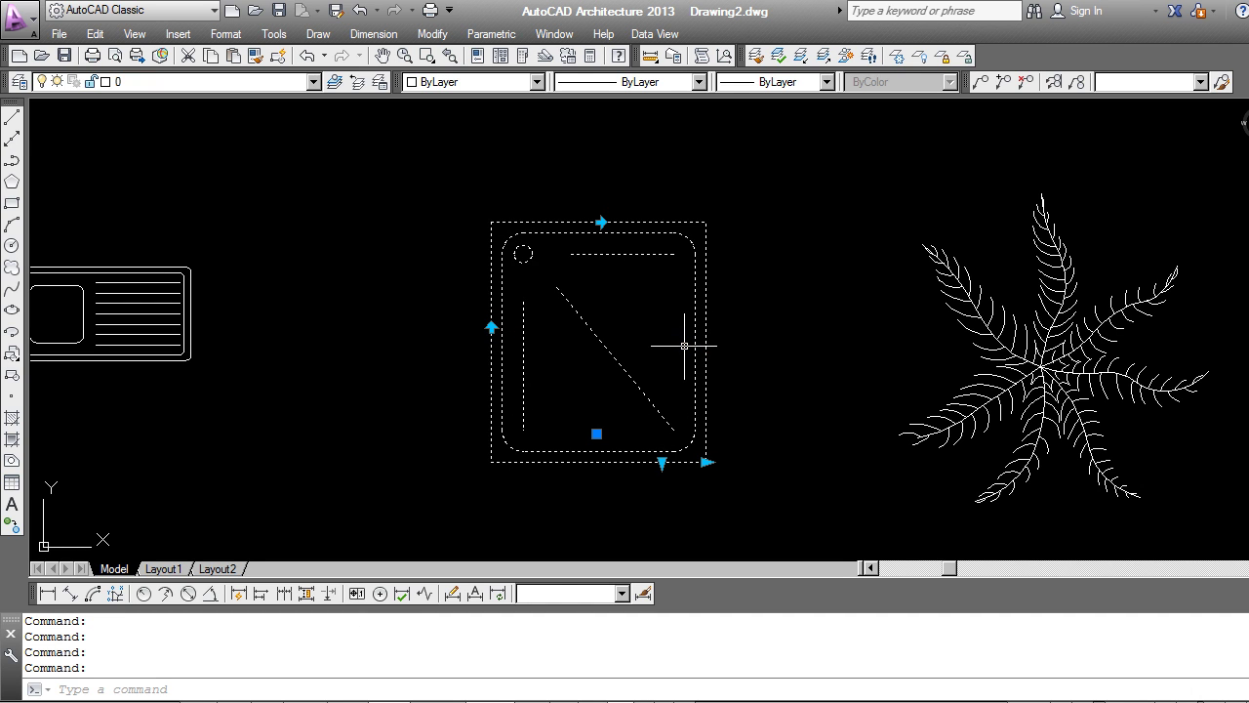
key(Escape)
Scale the plant block up and back to its size, then rotate it about its centre.
middle_drag(848, 346, 585, 304)
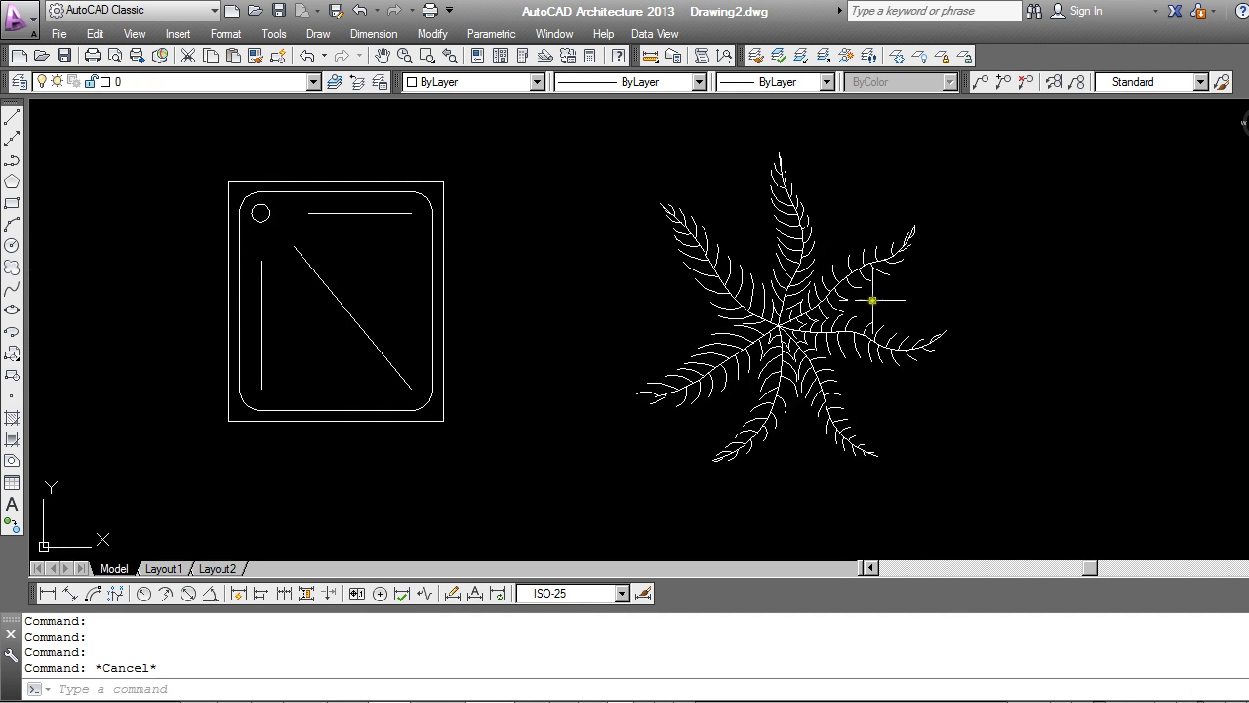
click(920, 290)
click(880, 356)
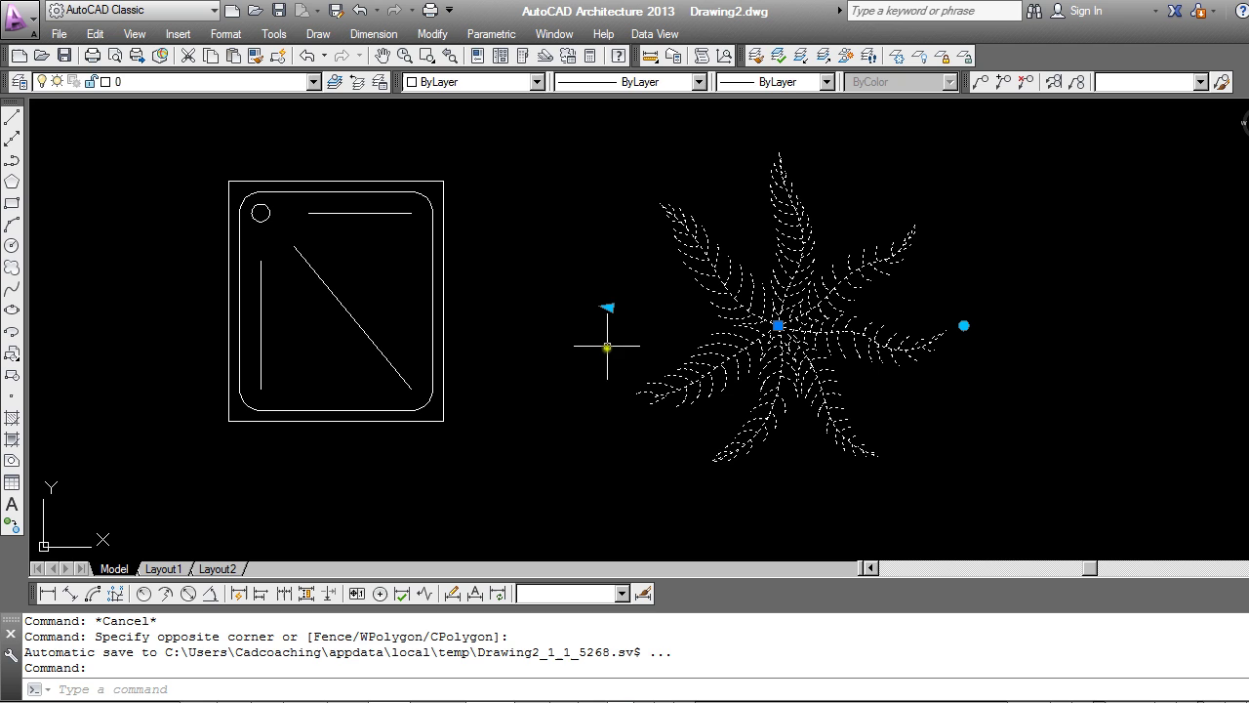
click(607, 307)
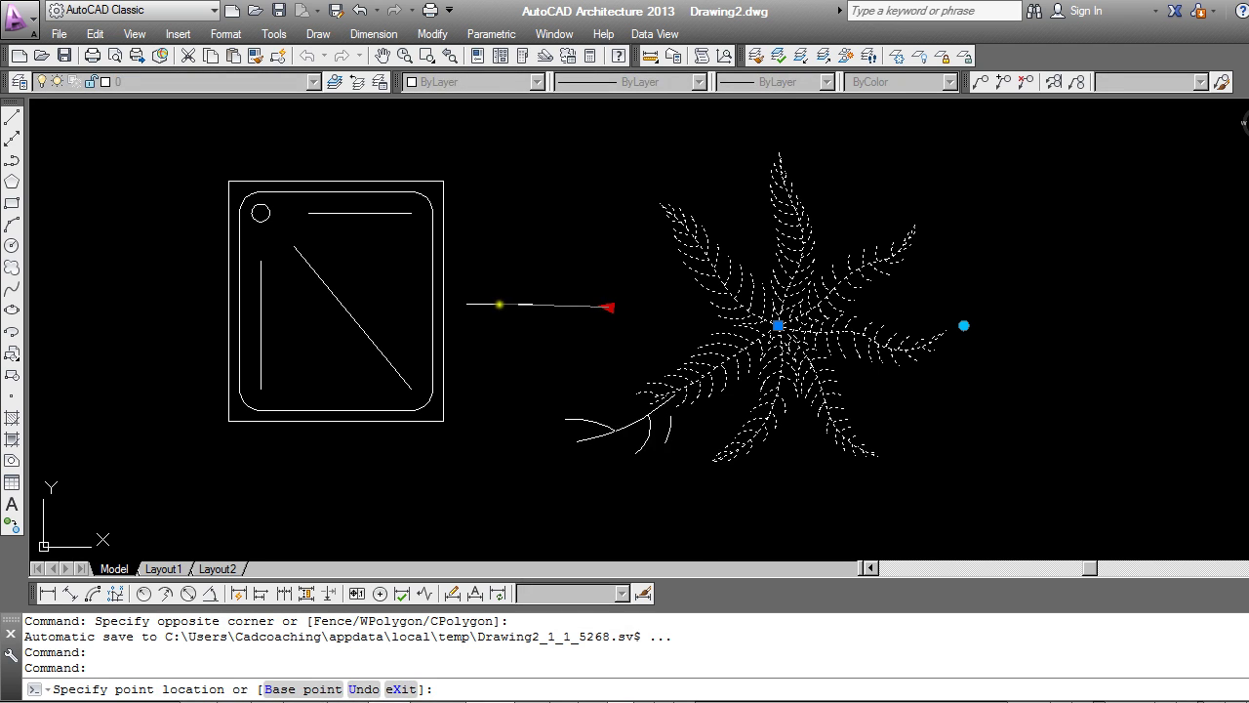
click(498, 295)
click(499, 294)
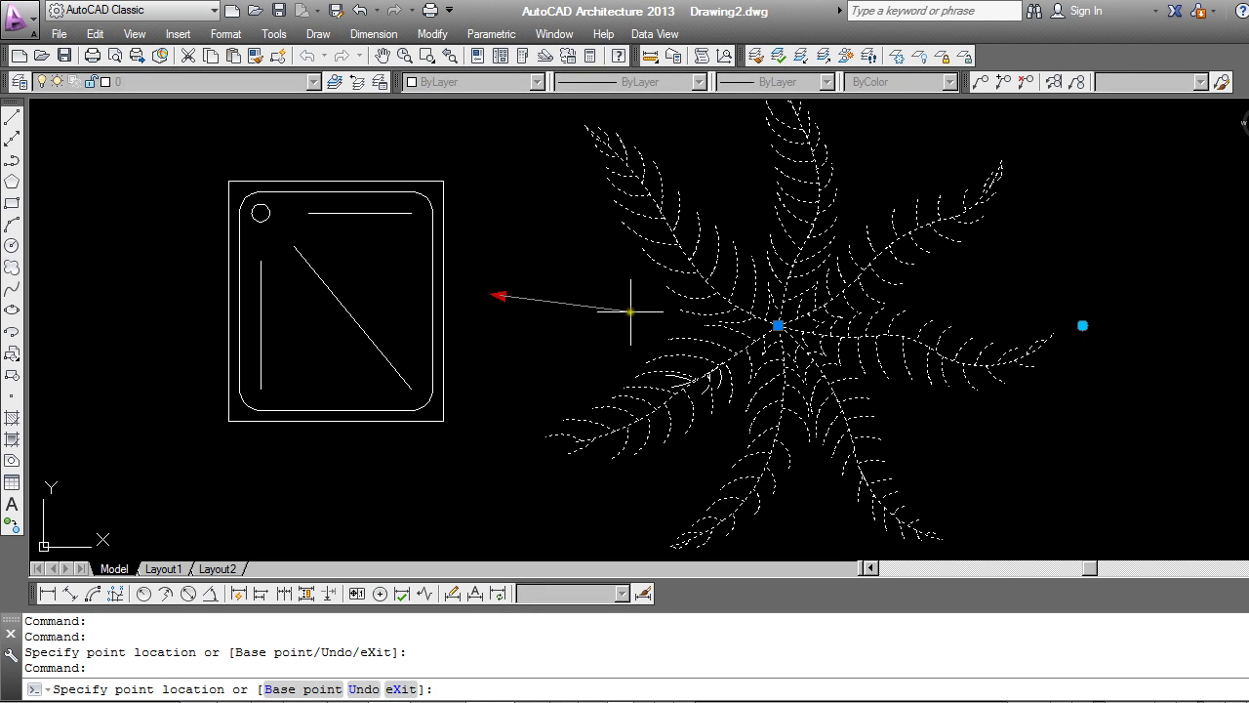
click(618, 304)
click(952, 325)
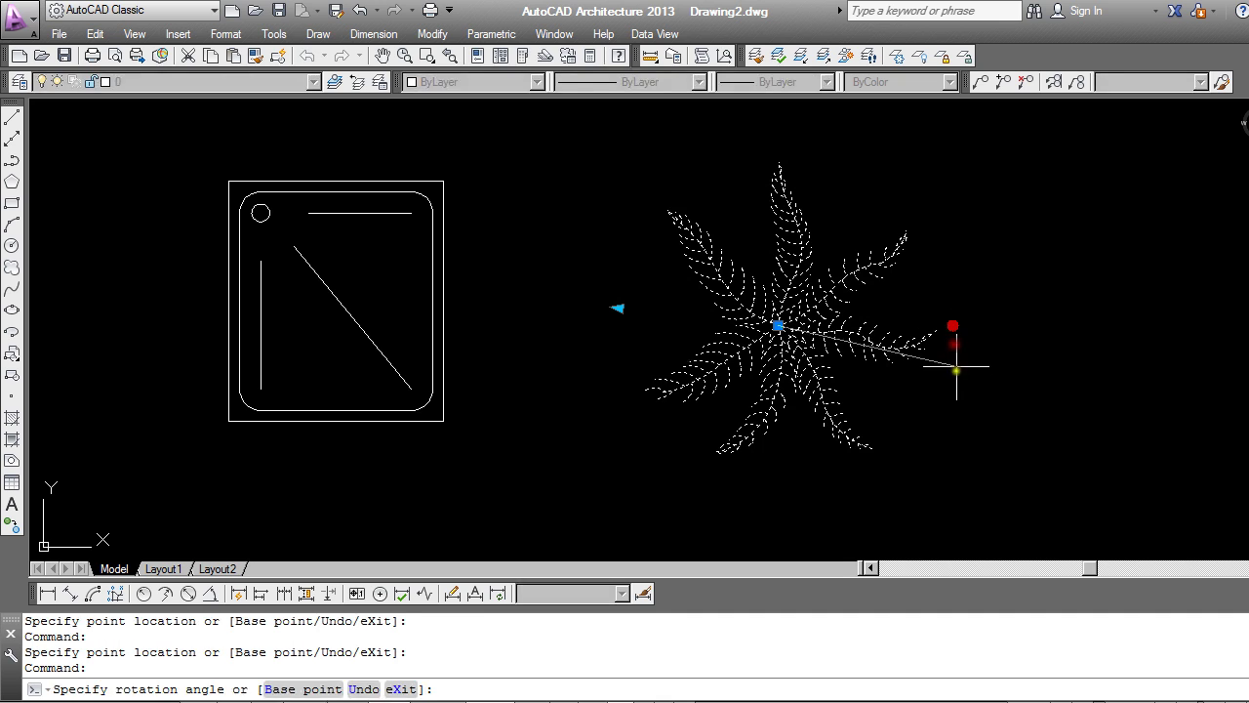
click(674, 457)
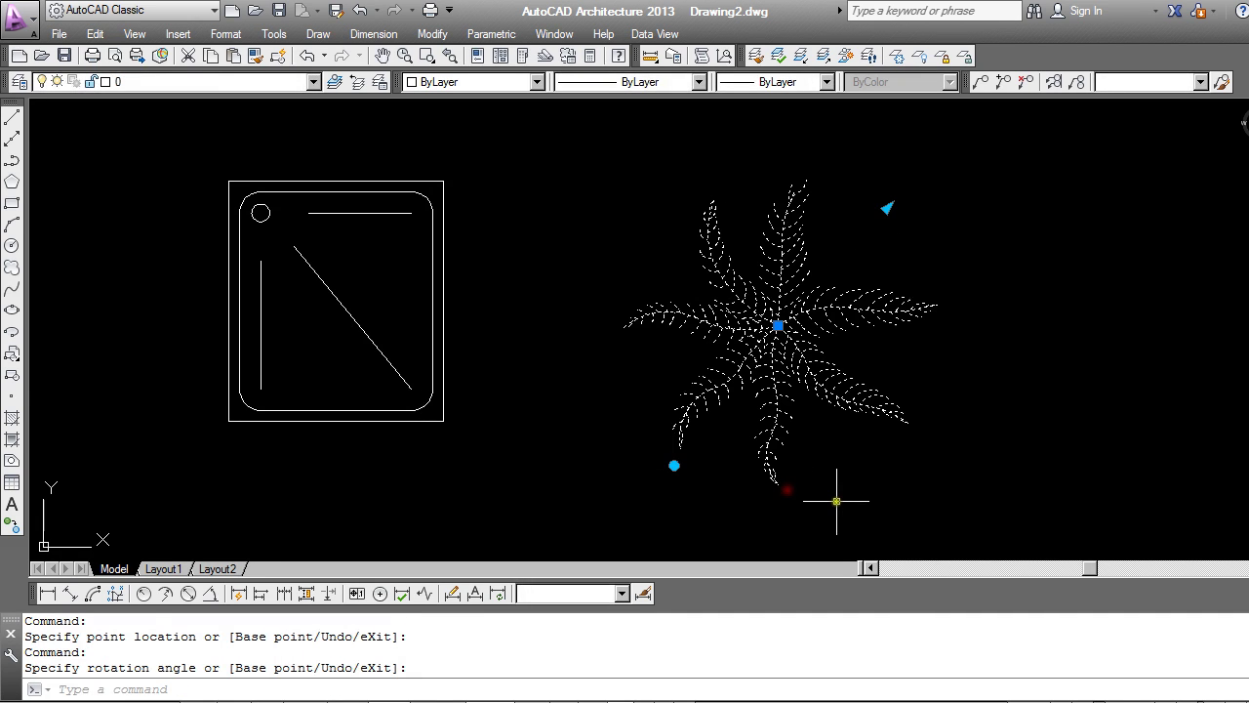
key(Escape)
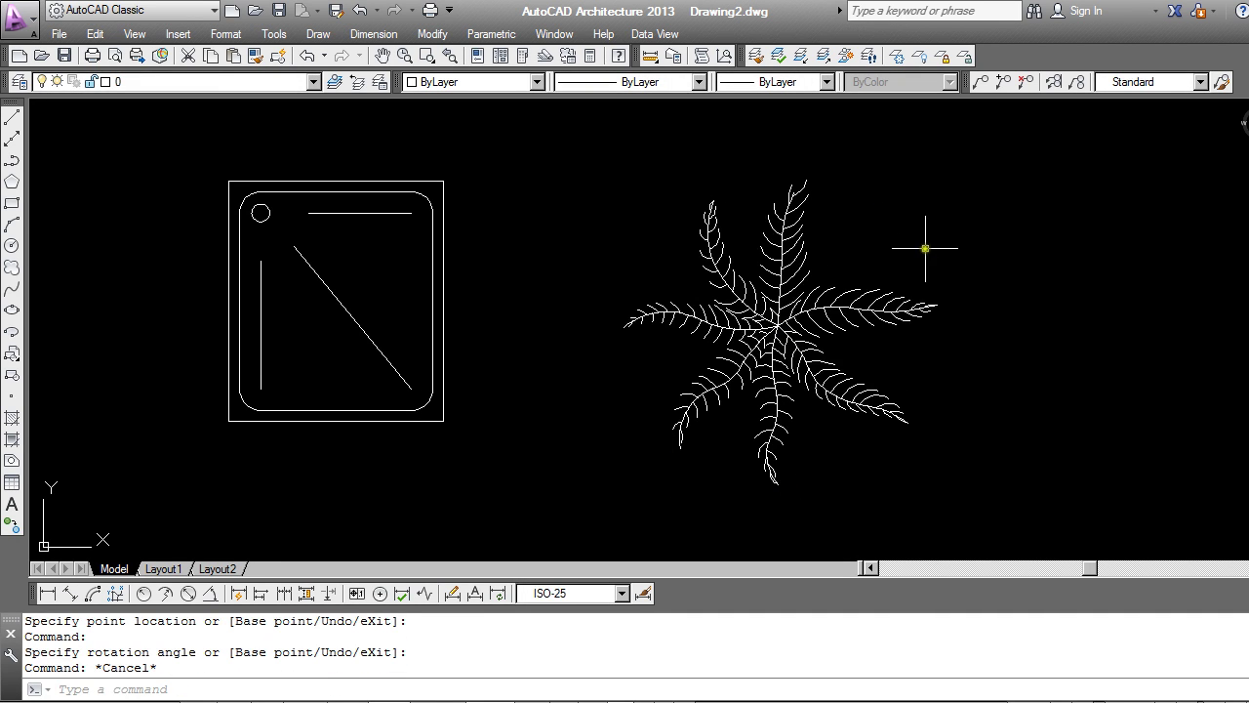
Zoom in on the double sink block, select it and bring up its right-click menu.
scroll(920, 251, down, 2)
middle_drag(526, 295, 701, 328)
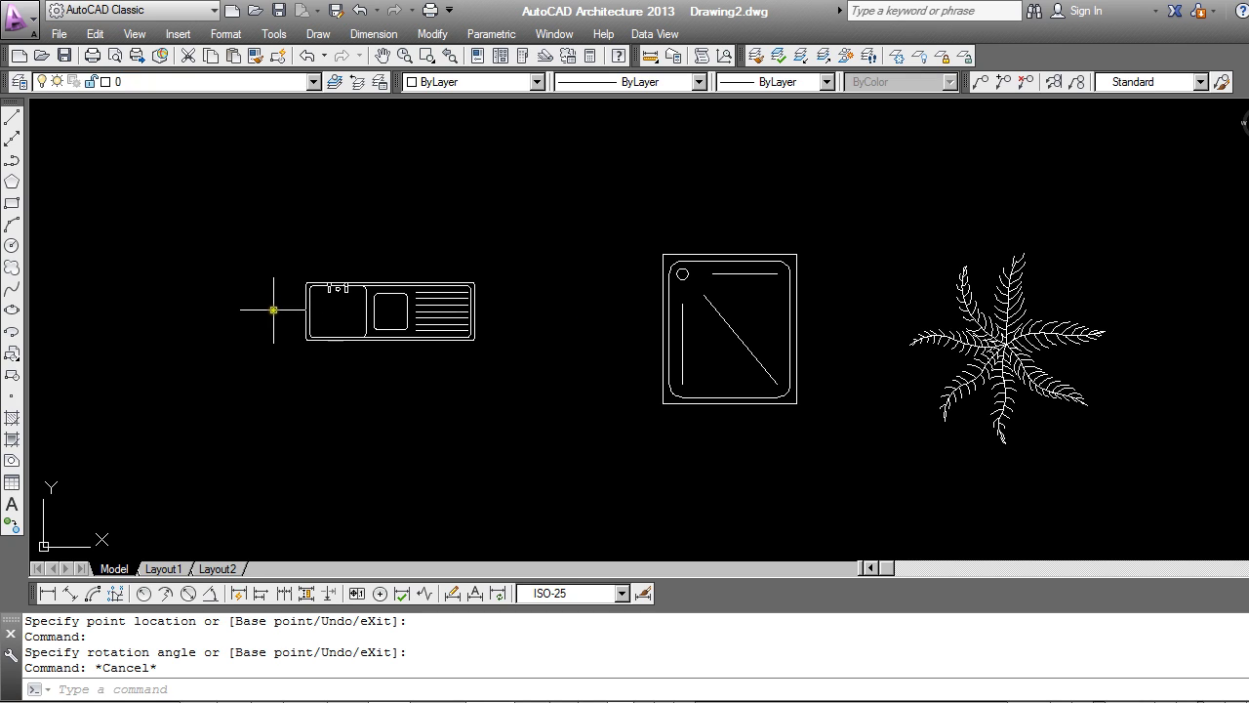
scroll(274, 309, up, 4)
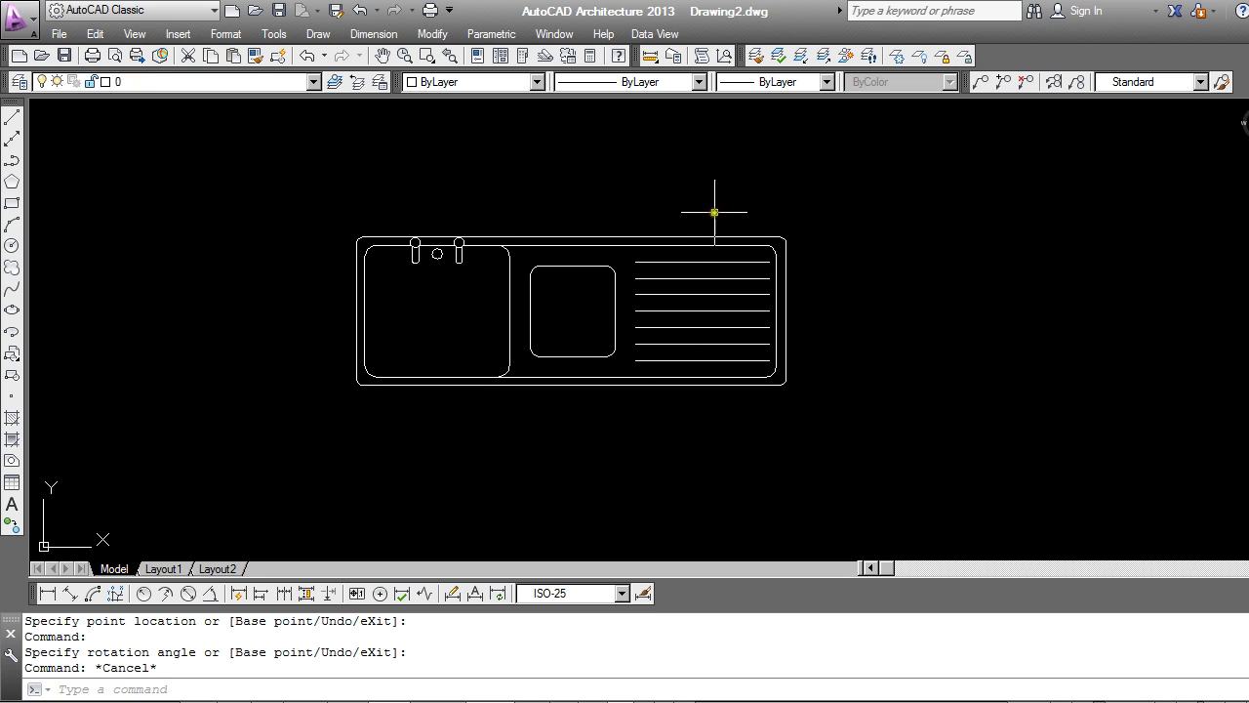
click(695, 237)
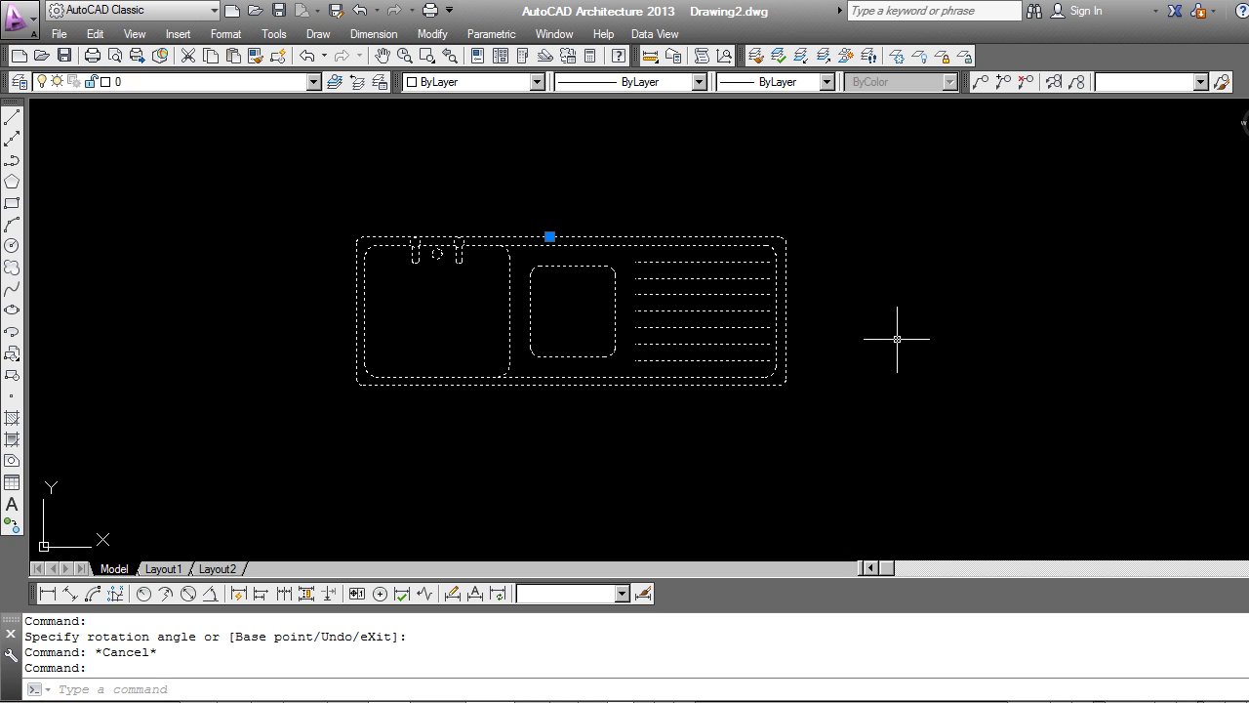
right_click(688, 261)
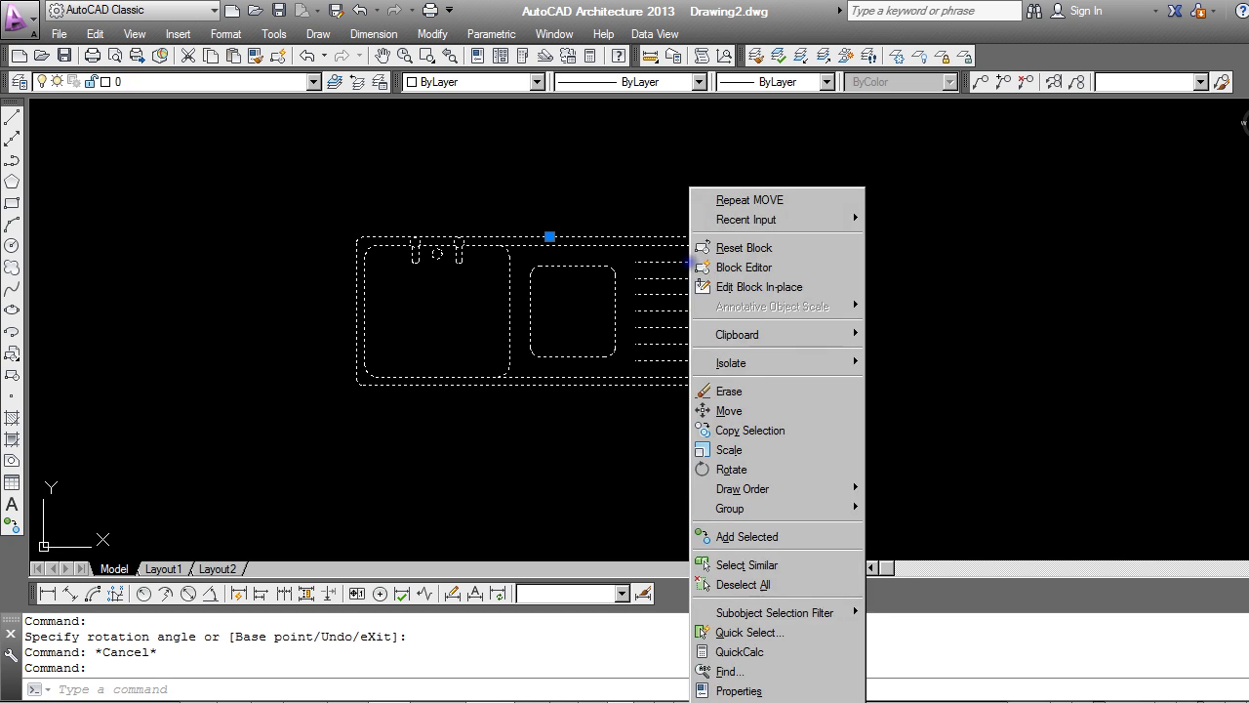
Open sink_double_01 in the Block Editor with the Parameters palette showing.
click(766, 273)
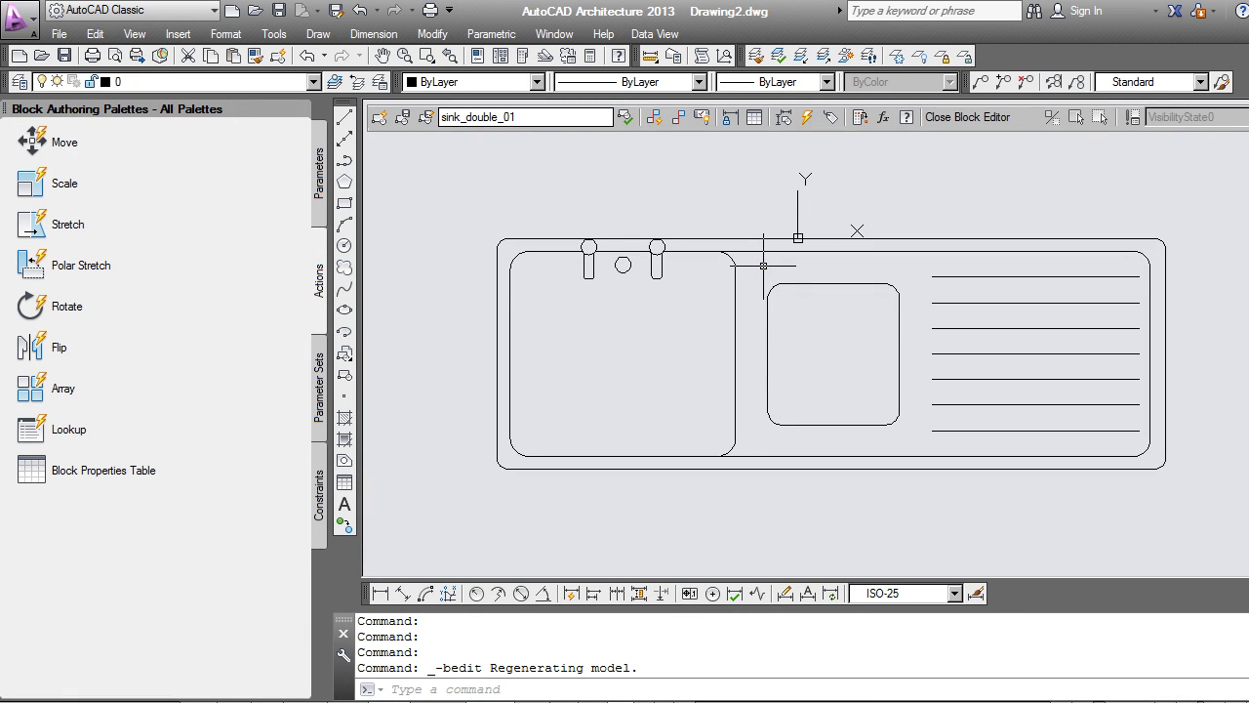
scroll(692, 323, down, 1)
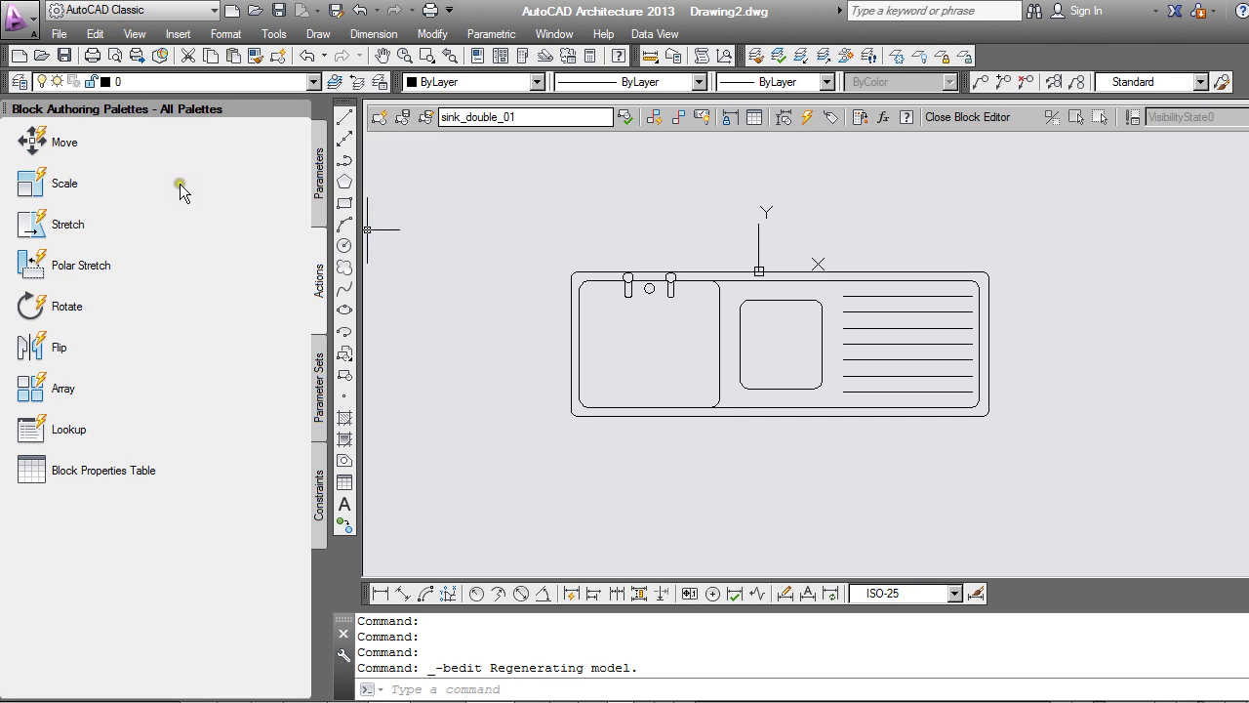
click(321, 166)
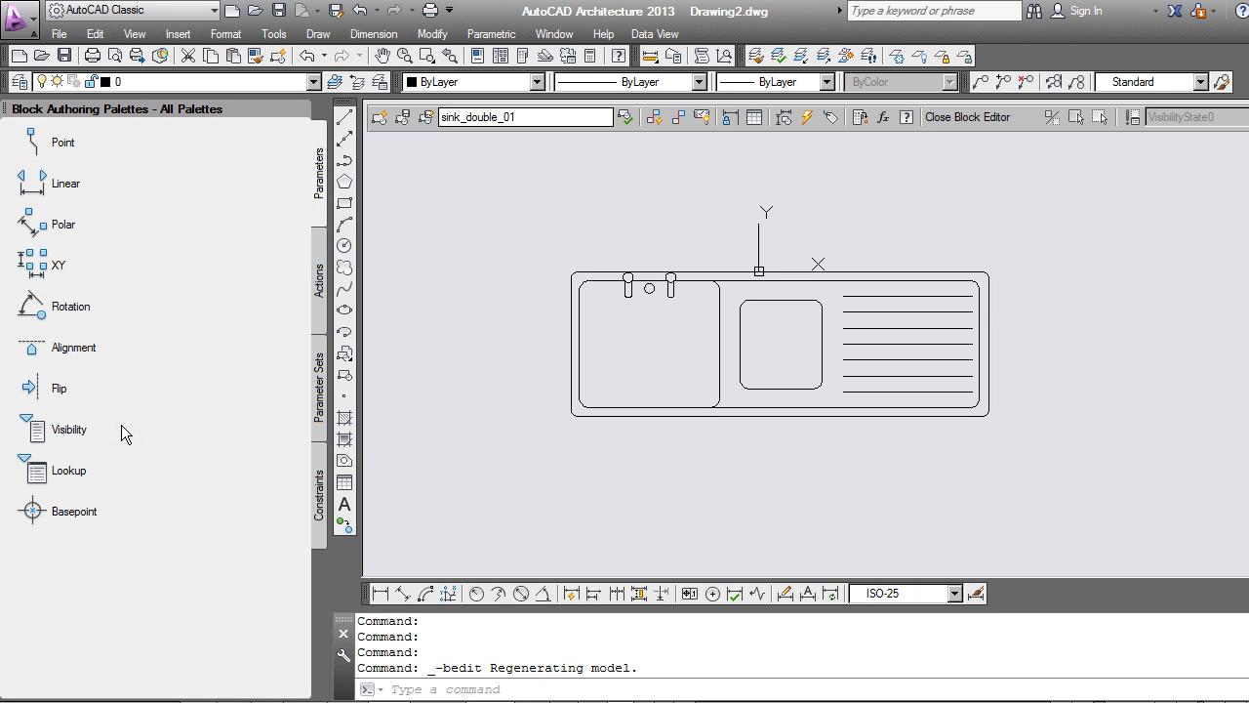
click(319, 304)
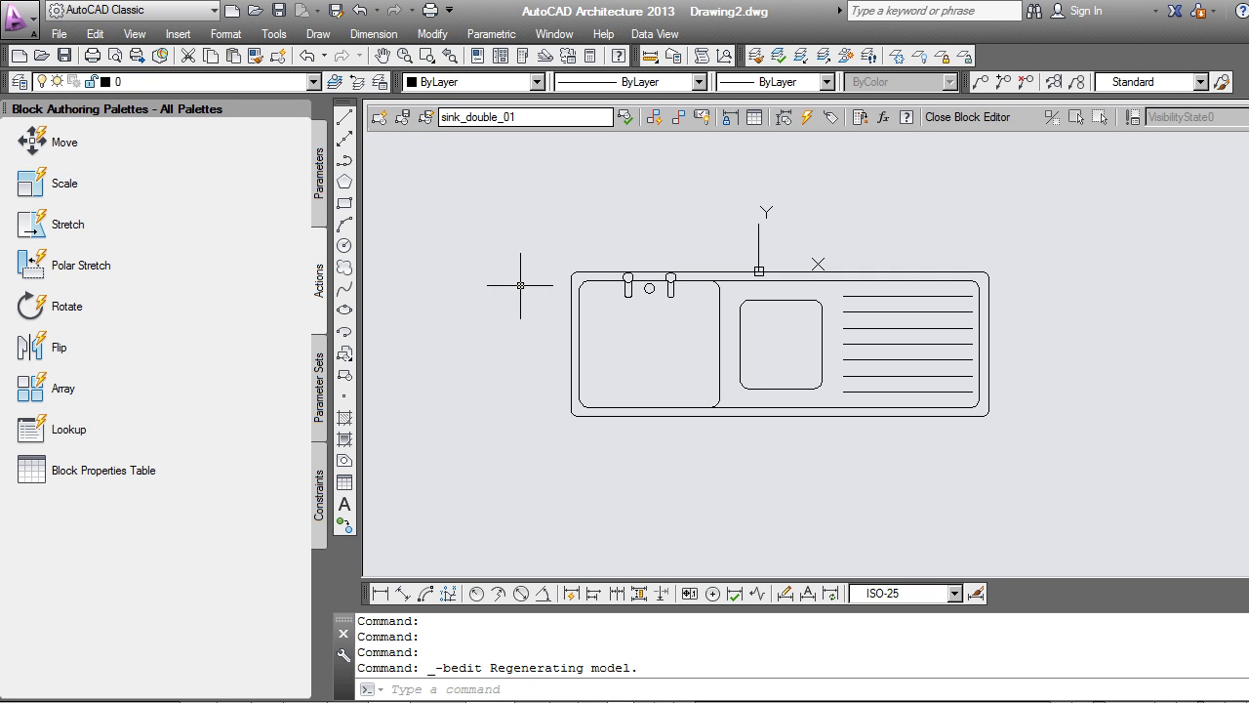
click(321, 176)
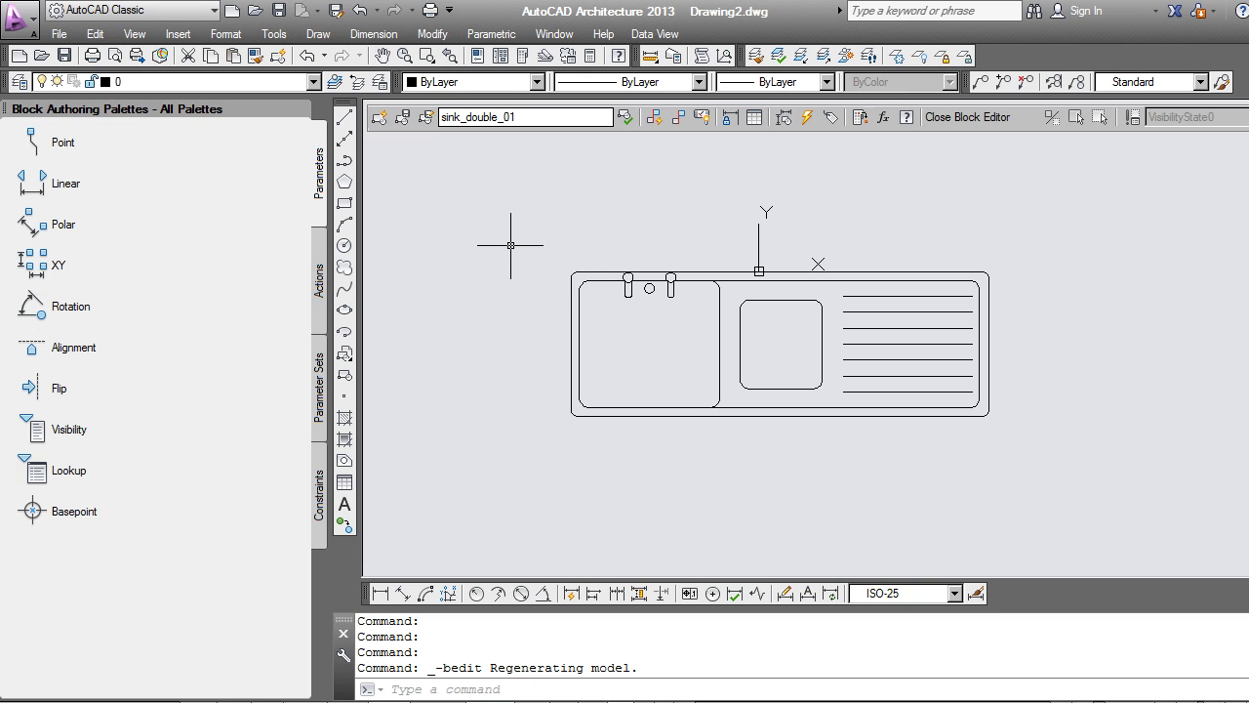
mouse_move(677, 321)
middle_down()
mouse_move(650, 306)
mouse_move(644, 276)
middle_up()
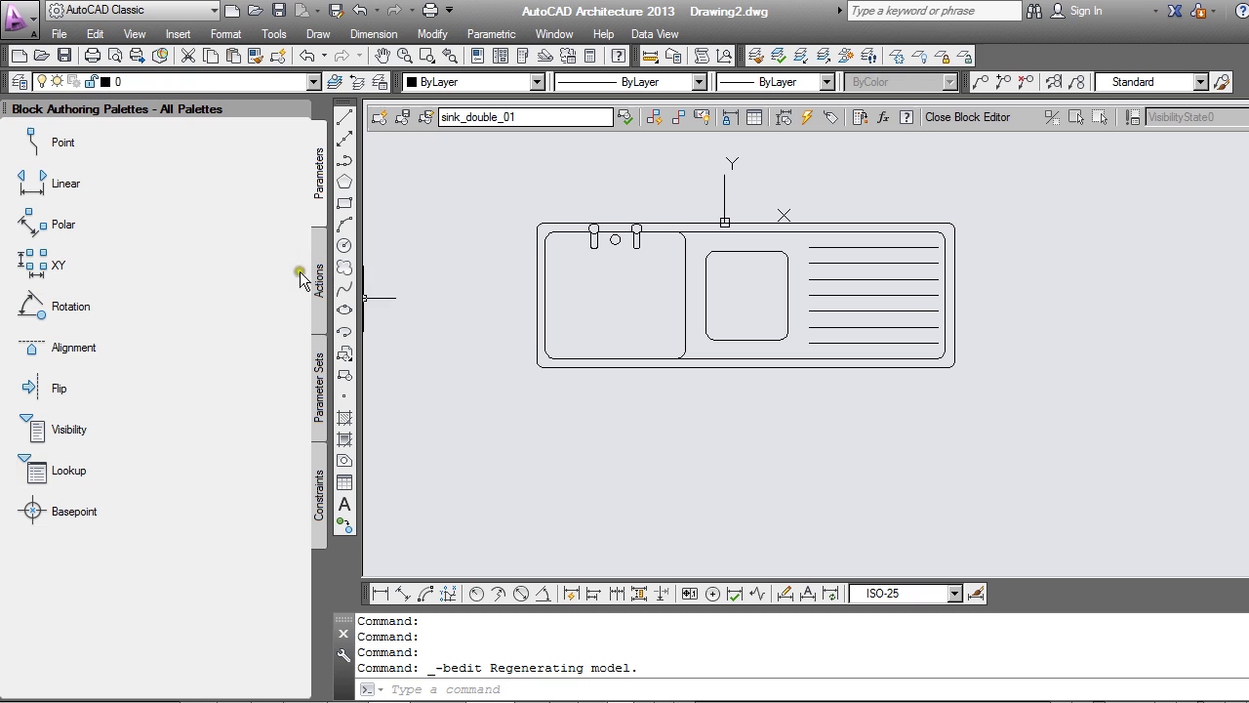
Add a linear Distance1 parameter edge to edge across the sink, labelled below, with Grip Display 1.
click(32, 183)
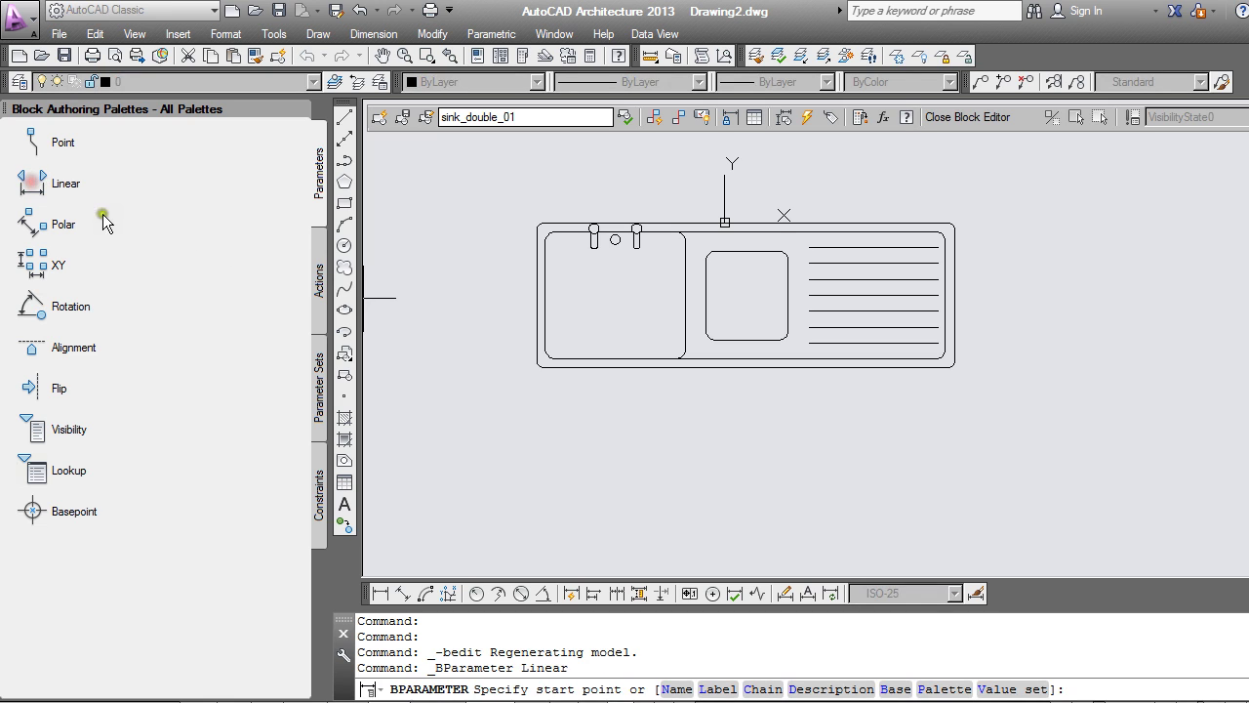
click(536, 310)
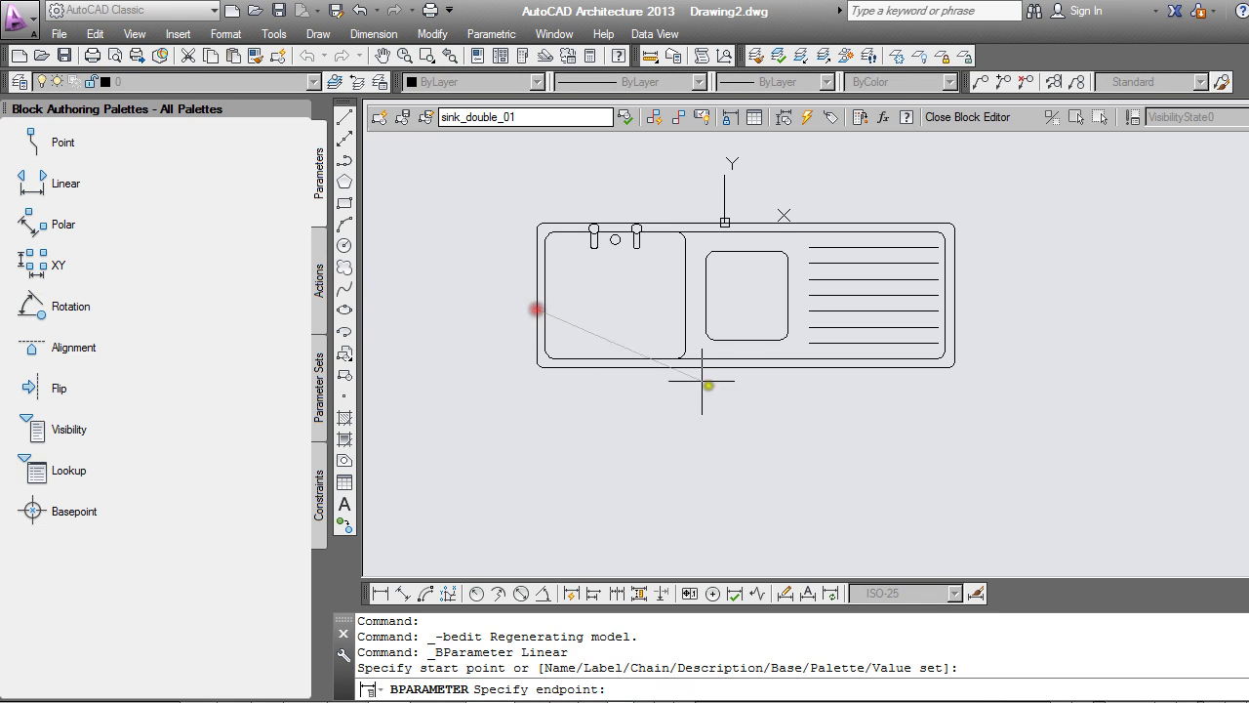
click(957, 316)
click(948, 435)
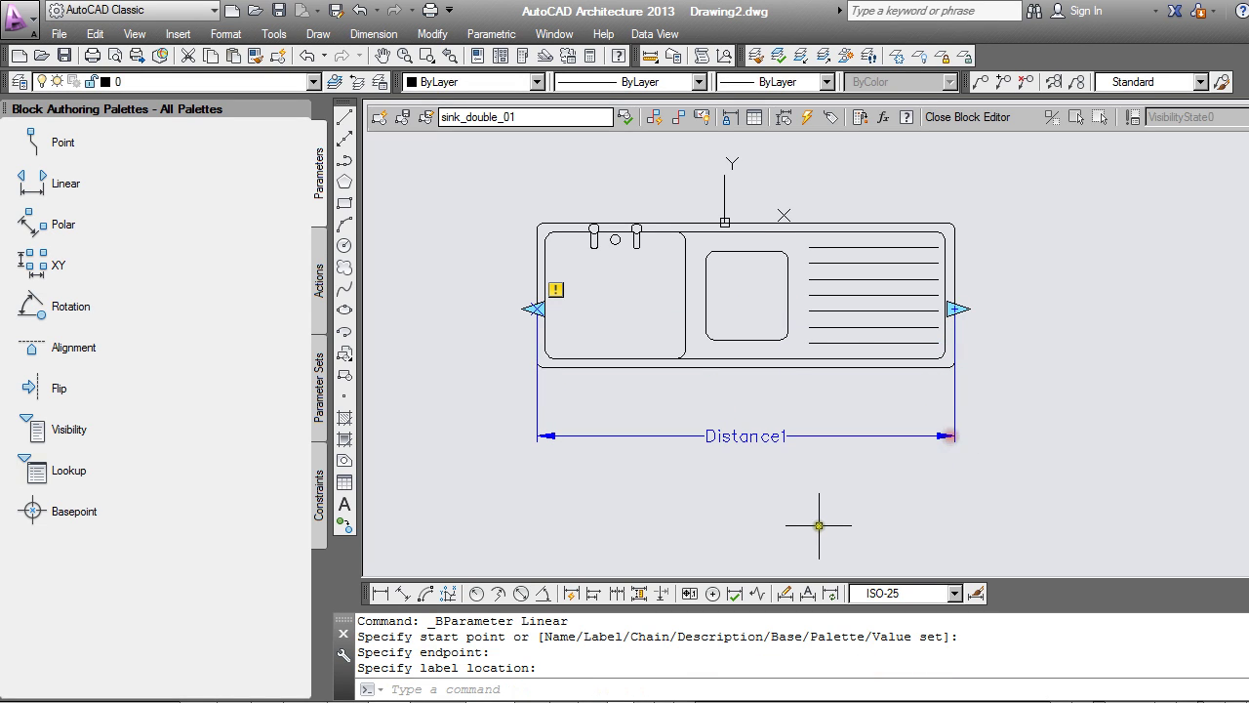
click(800, 436)
right_click(804, 436)
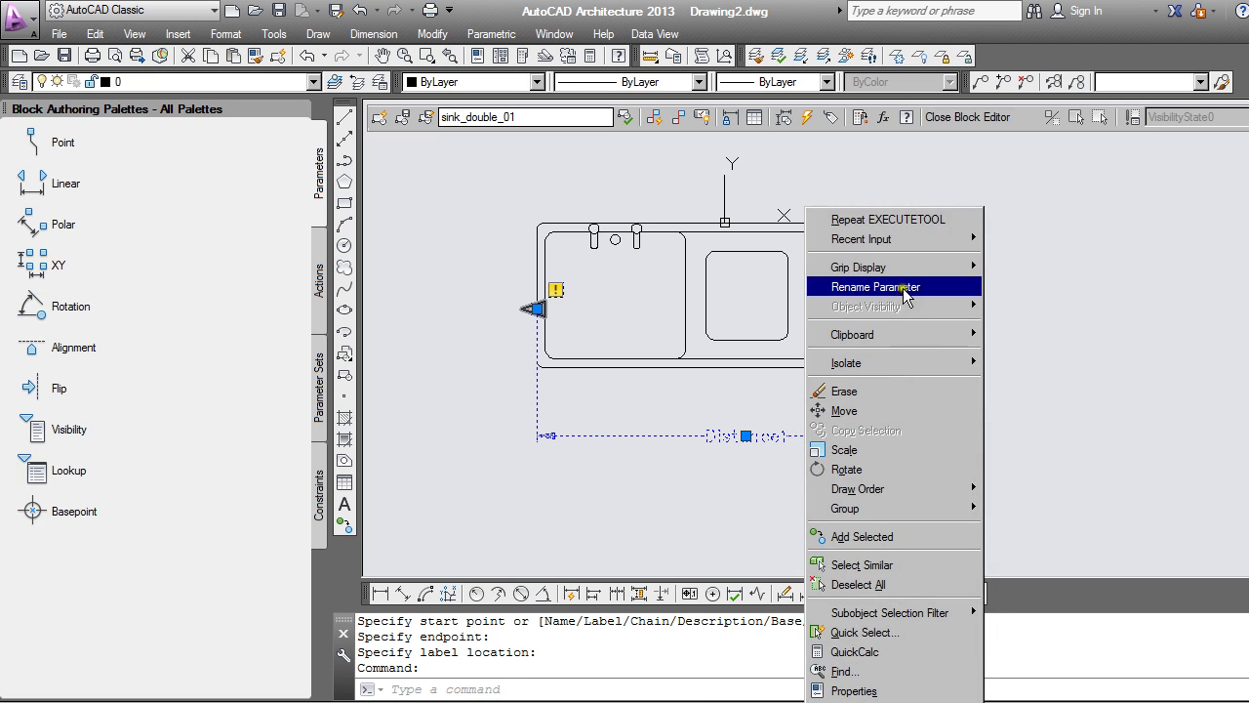
mouse_move(905, 276)
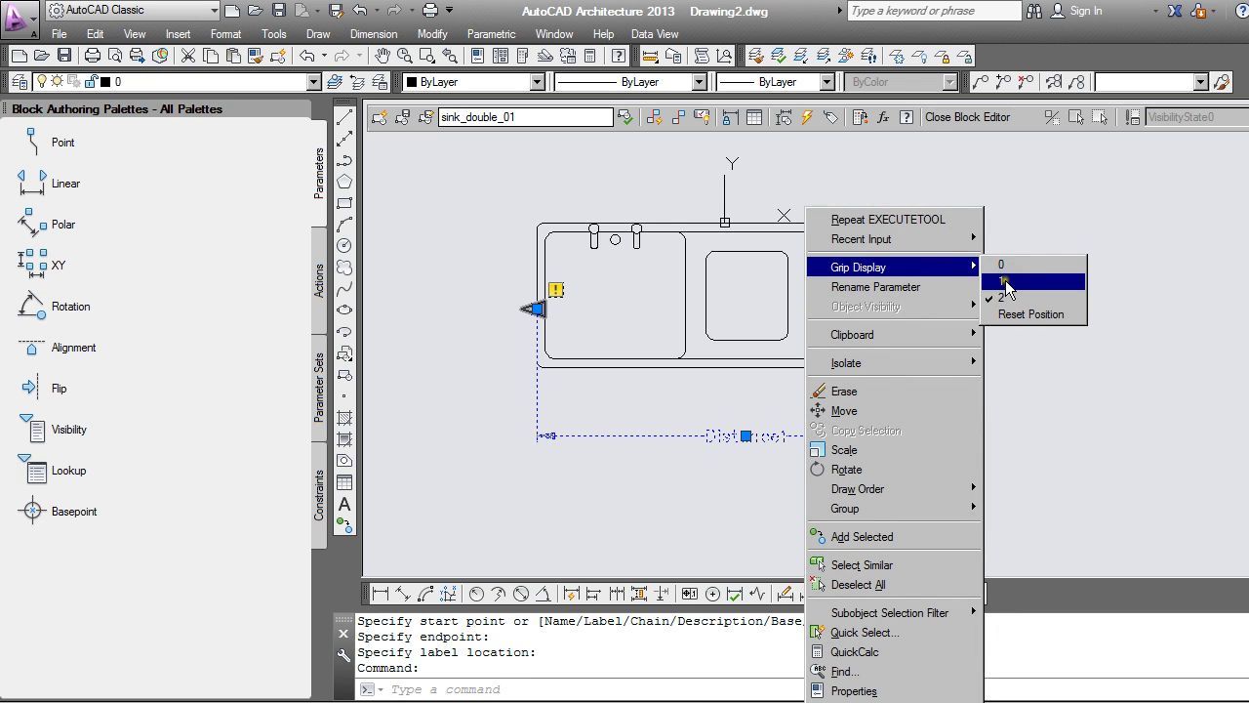
click(1002, 277)
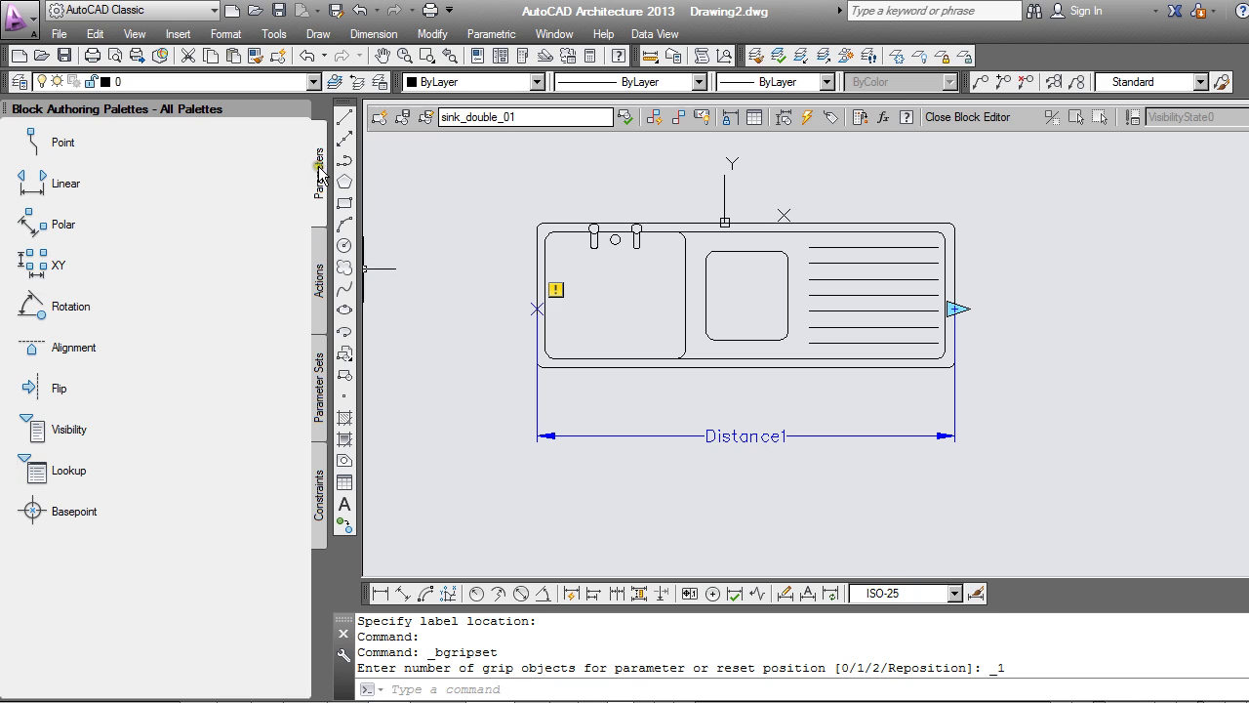
Attach a stretch action to Distance1's right end point, framing and selecting the sink's right-end objects.
click(319, 279)
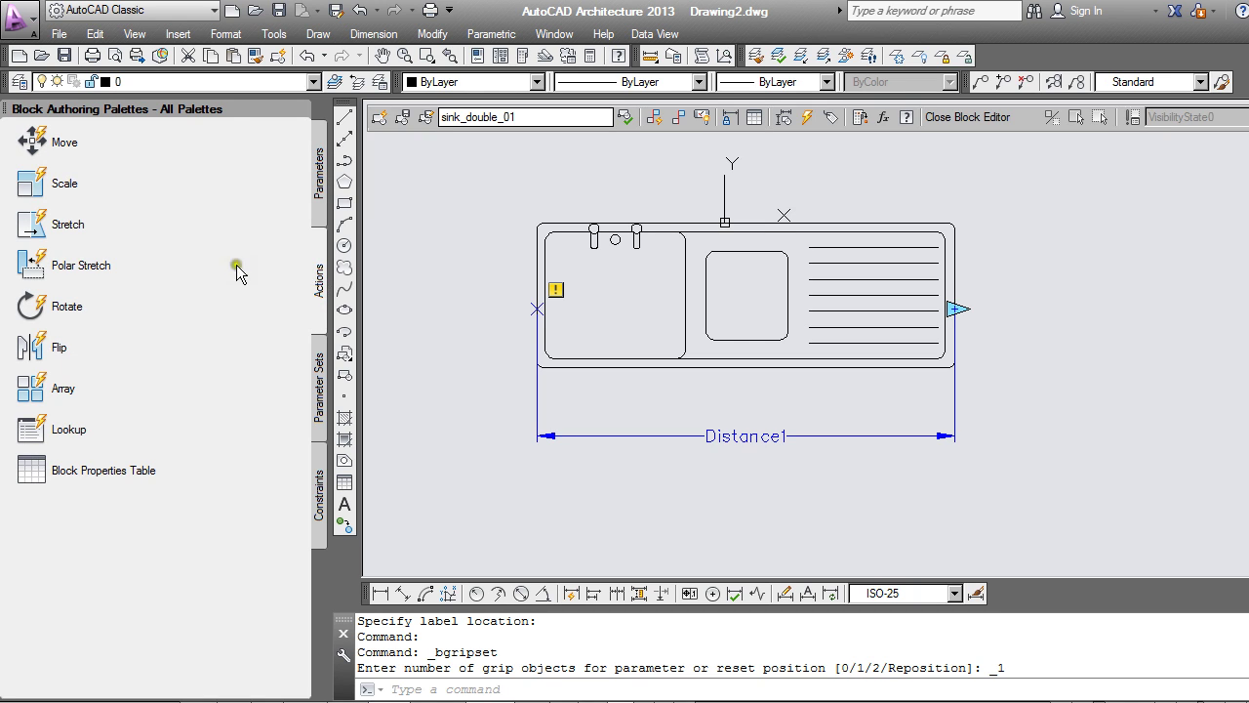
click(29, 226)
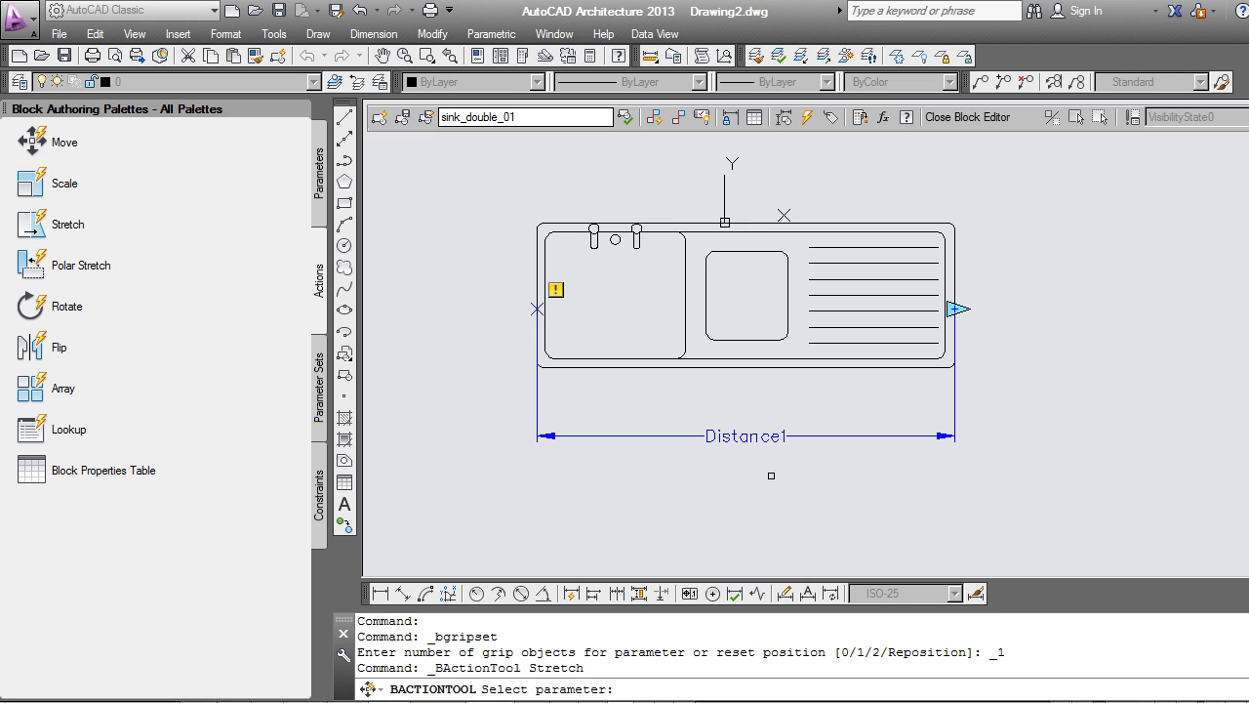
click(816, 437)
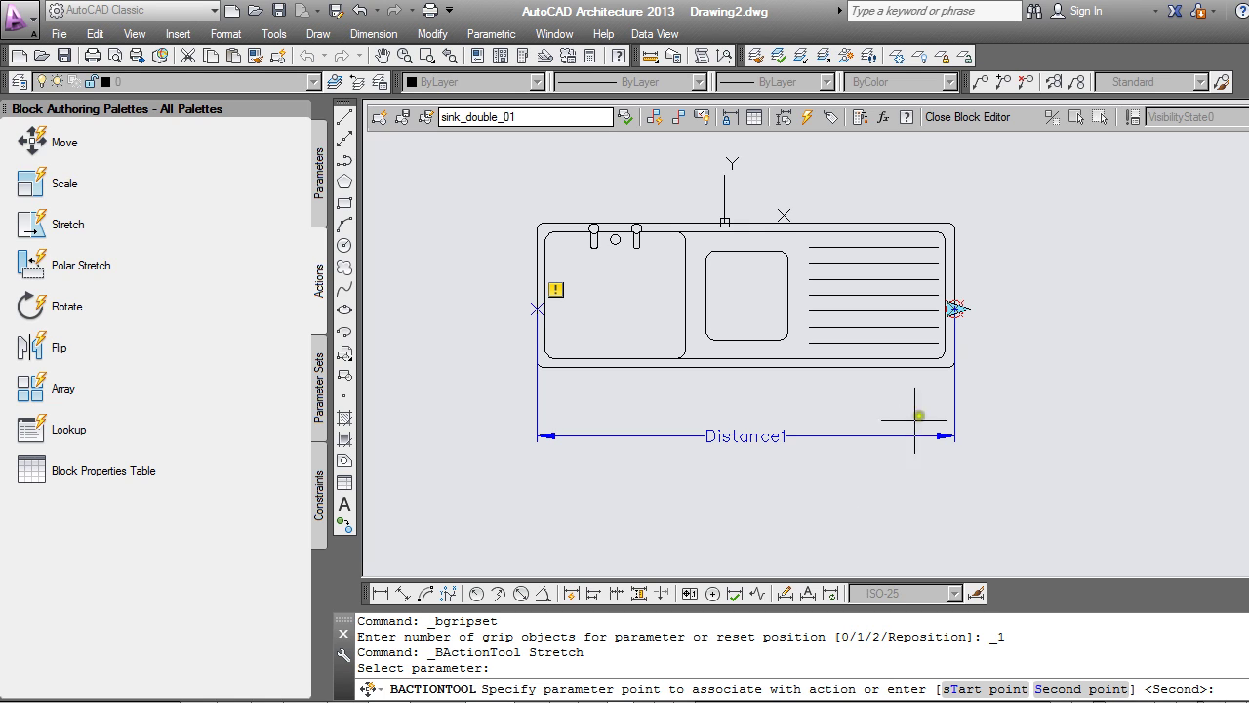
click(954, 309)
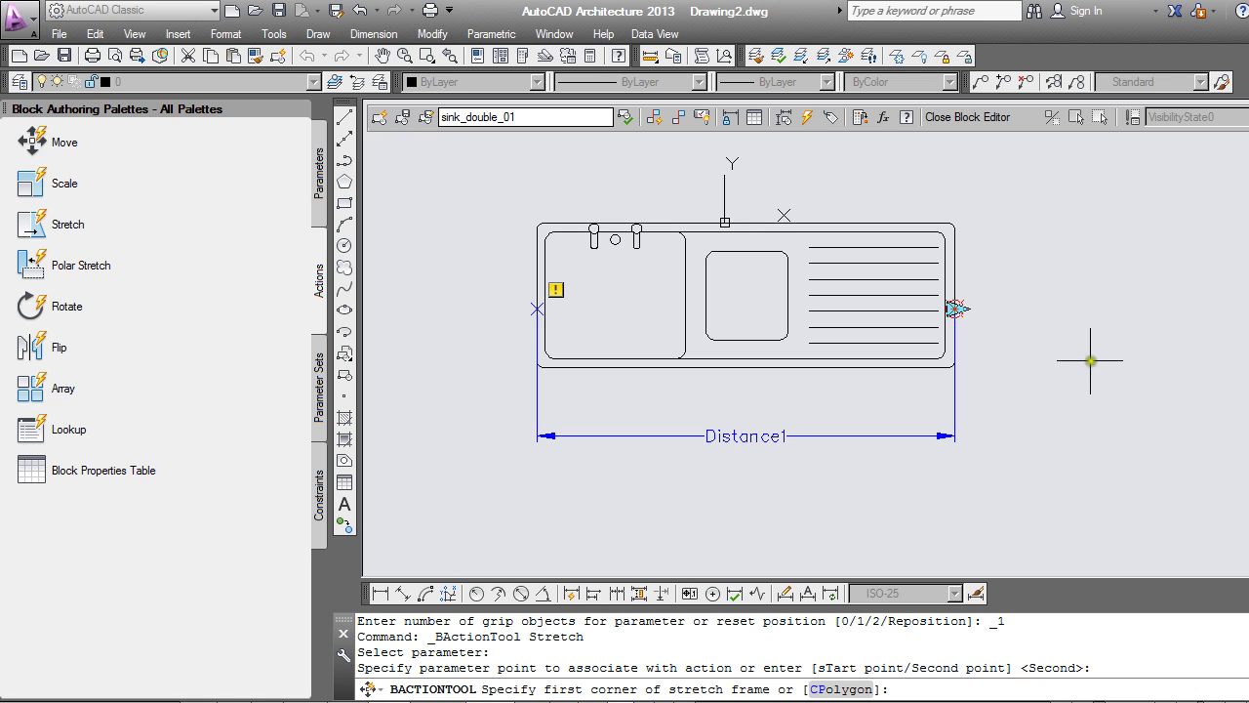
click(843, 168)
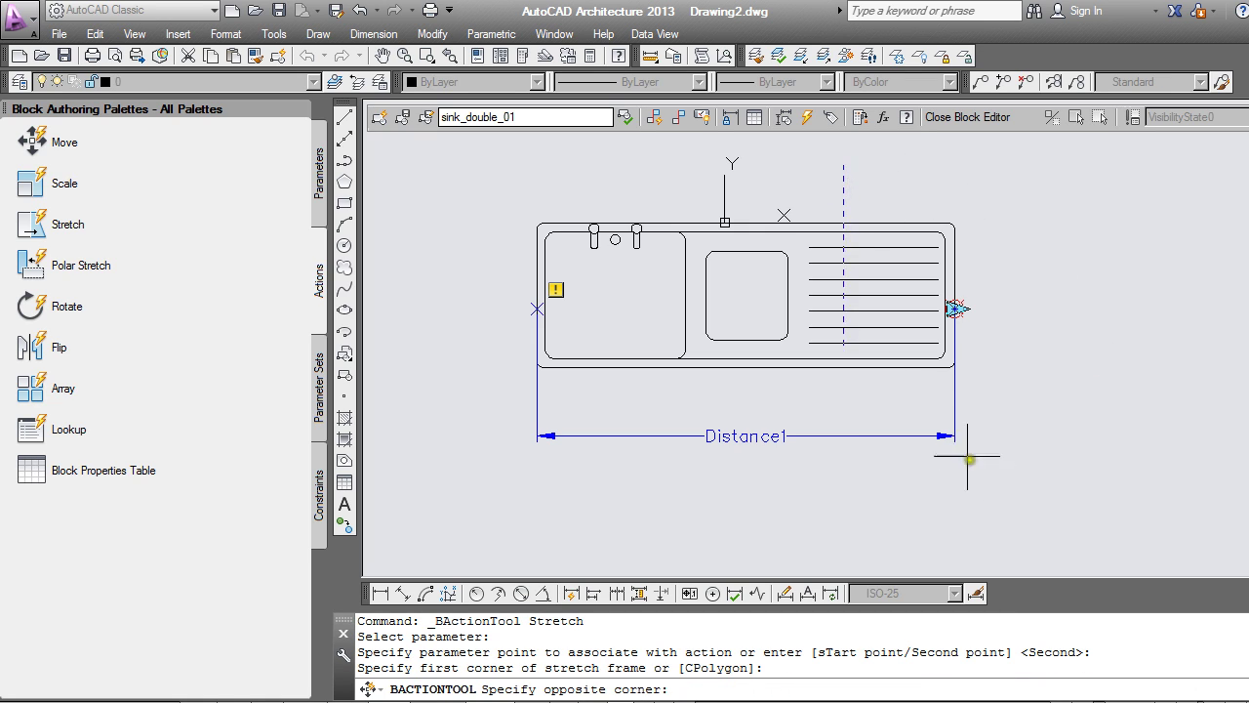
click(1151, 488)
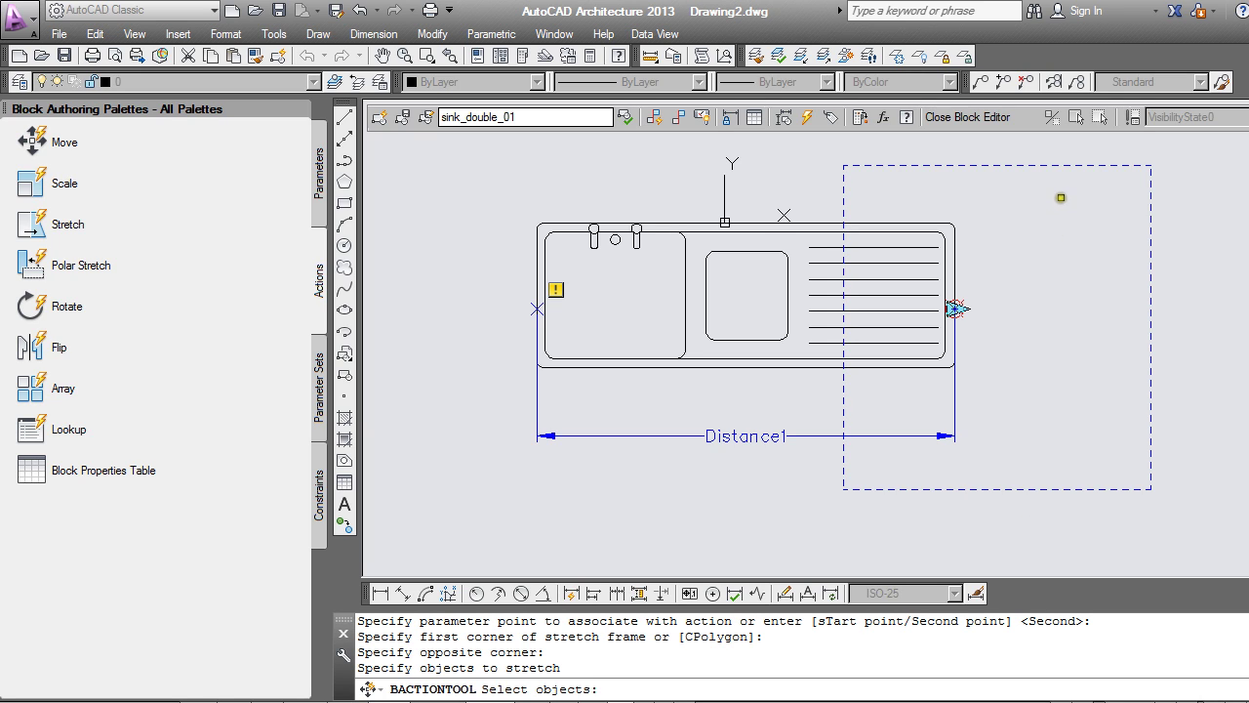
click(1061, 195)
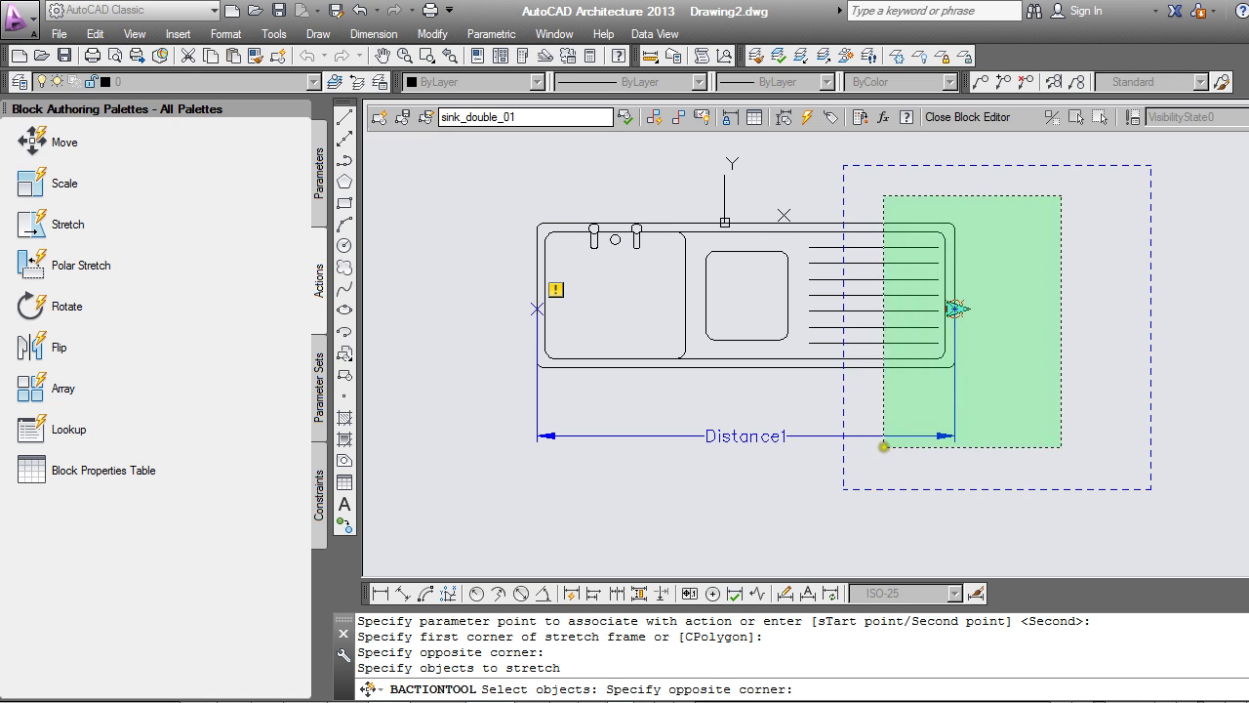
click(879, 460)
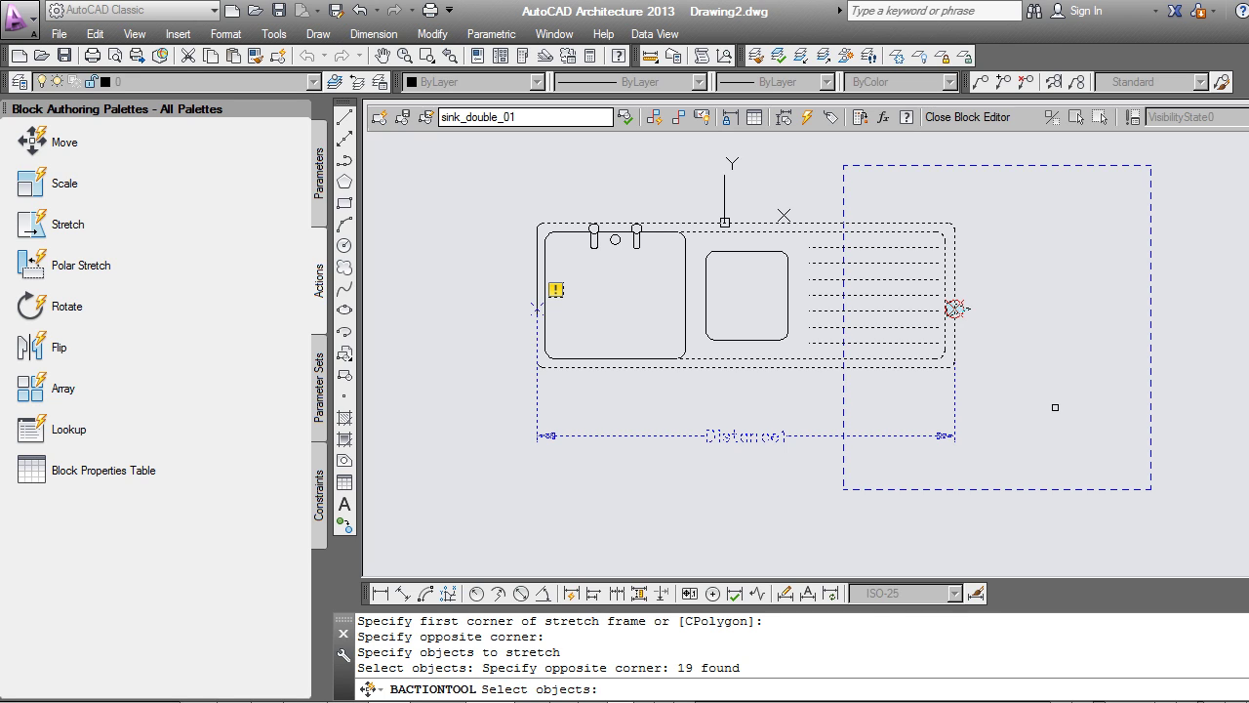
key(Return)
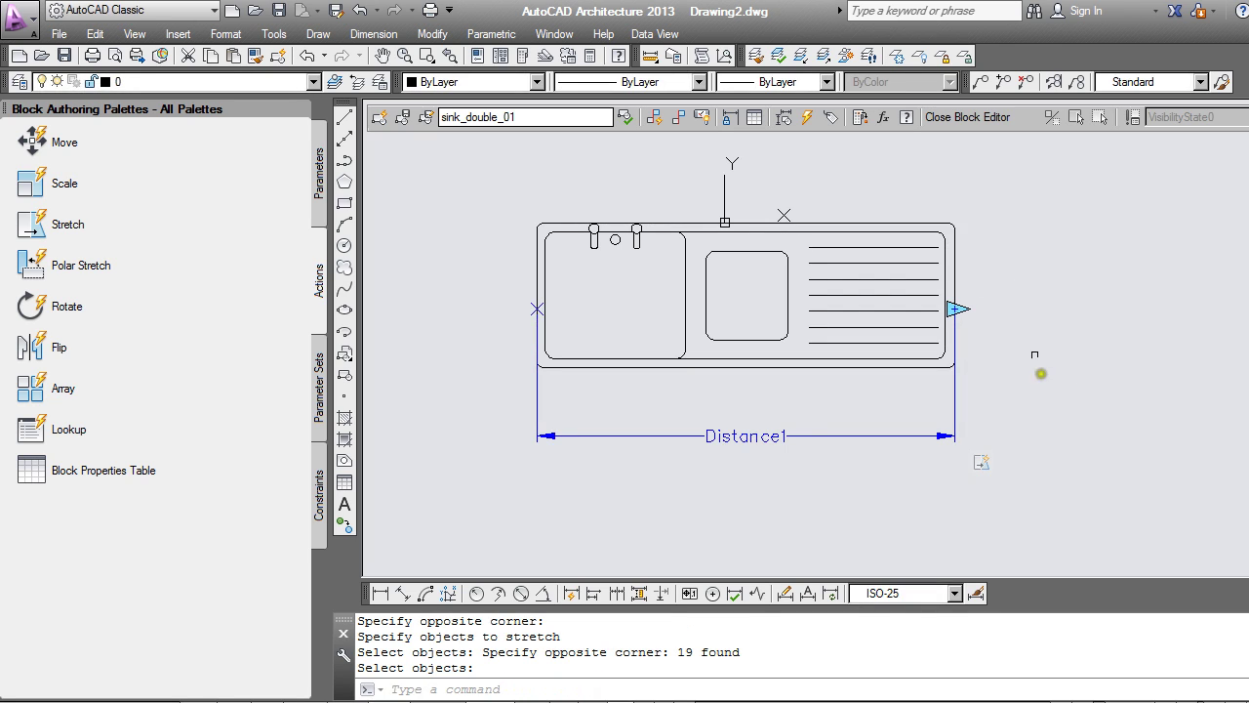
Save changes to sink_double_01, then stretch the sink longer and back using its new grip.
click(948, 119)
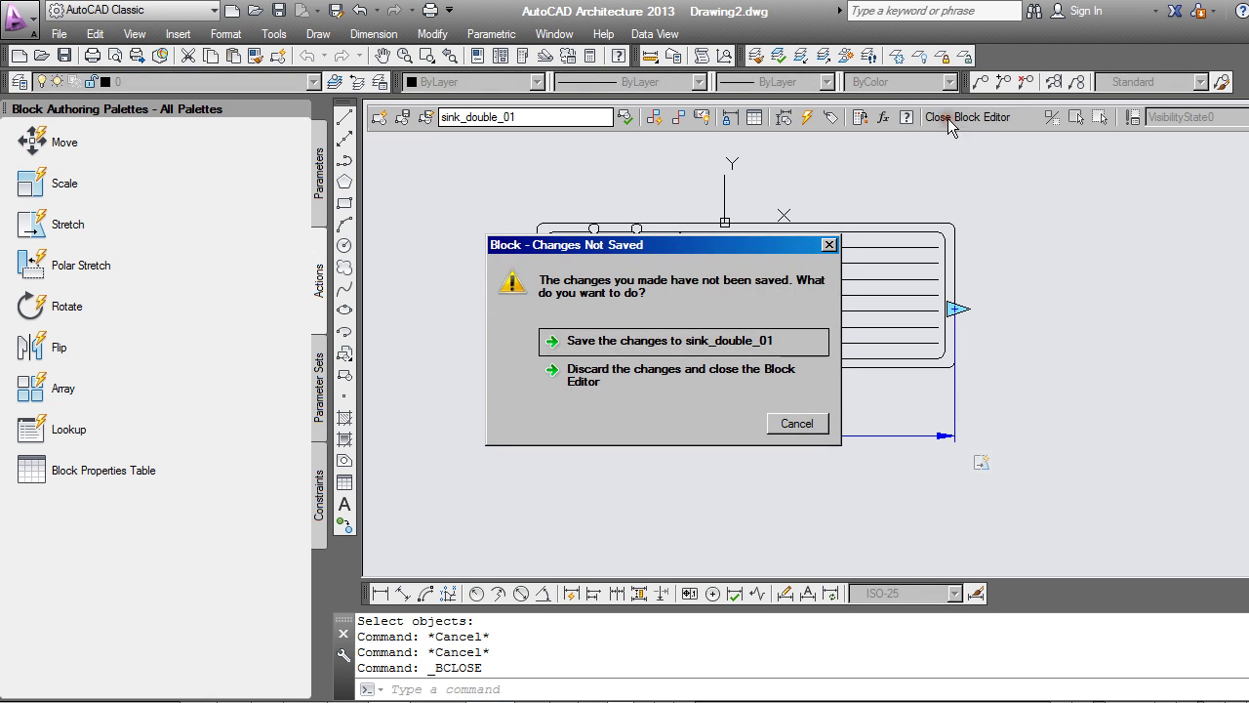
click(599, 339)
click(636, 320)
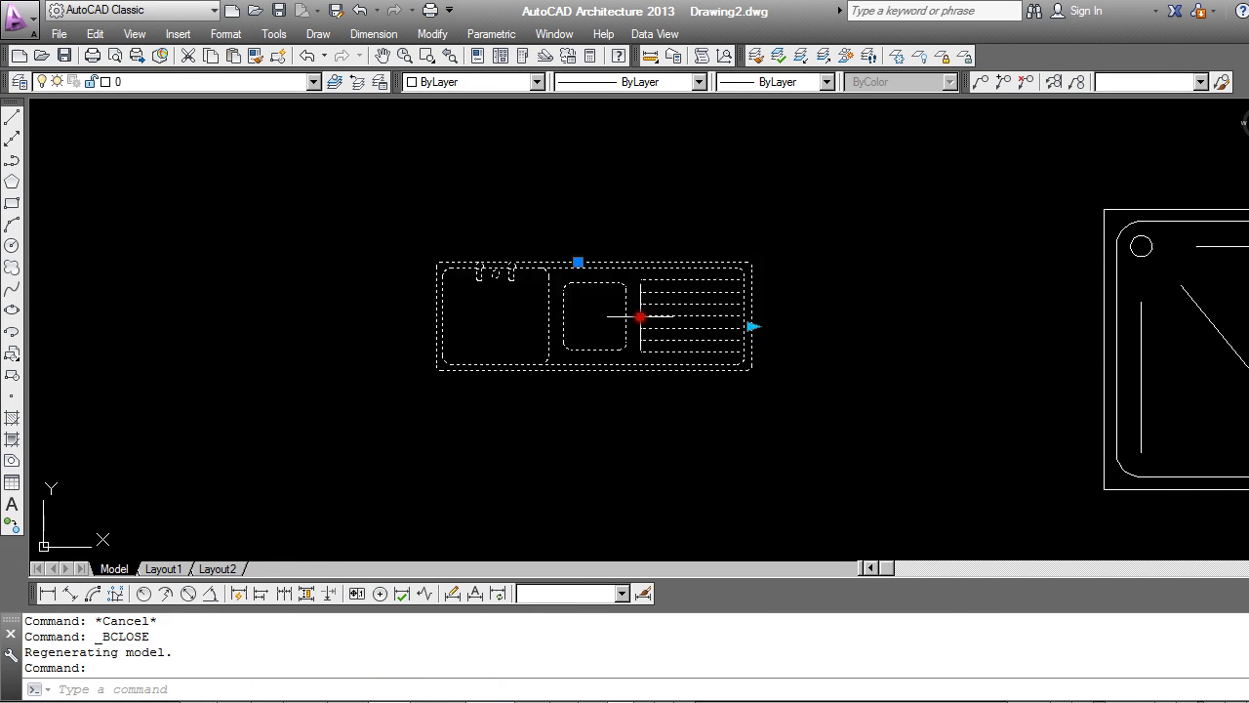
click(751, 327)
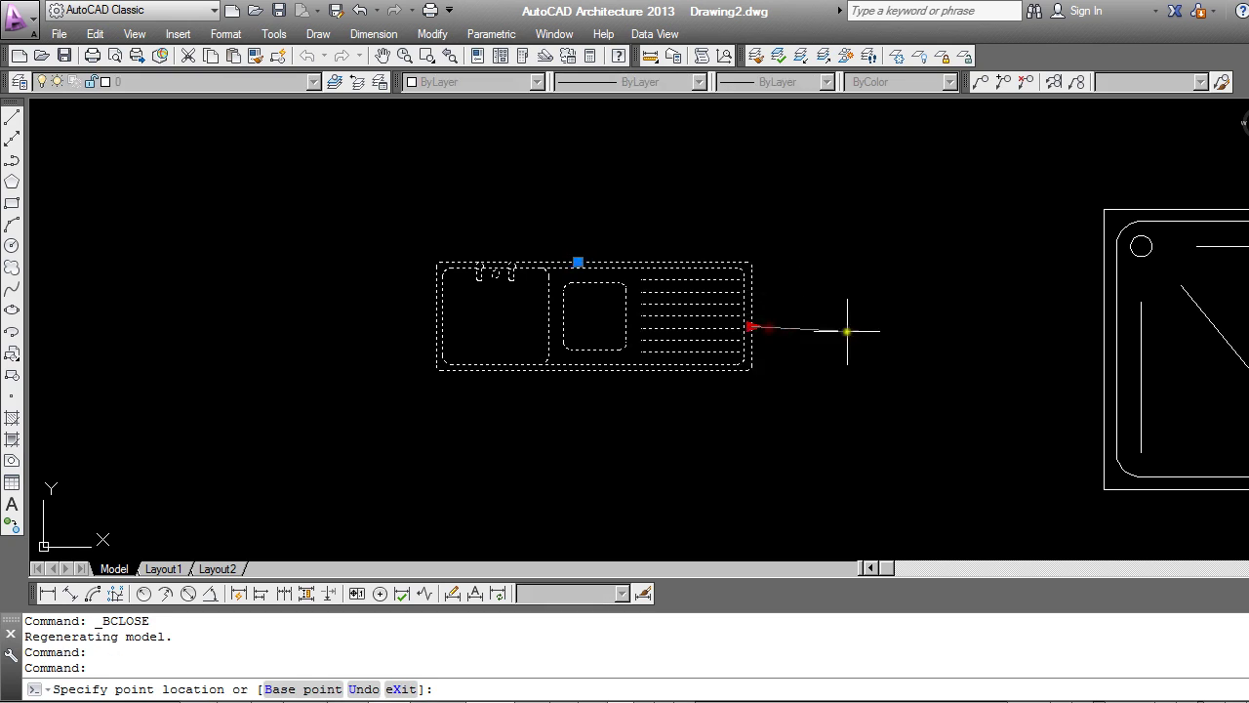
click(904, 327)
click(905, 327)
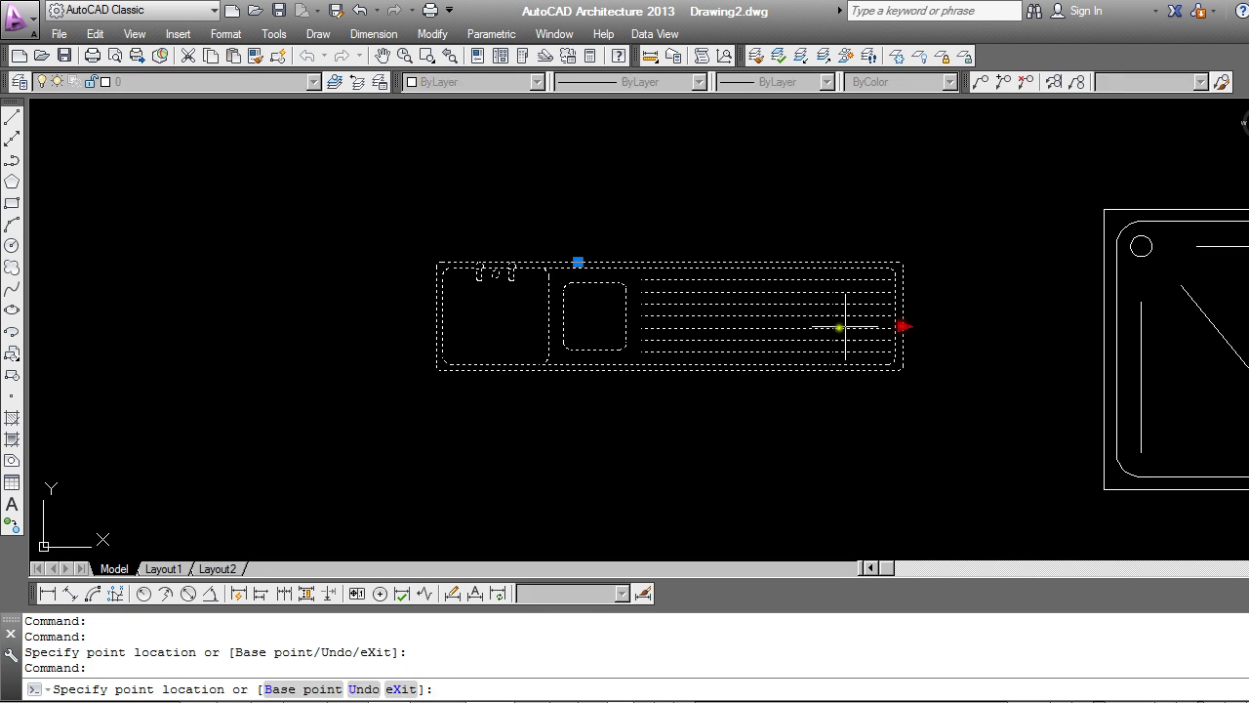
click(749, 327)
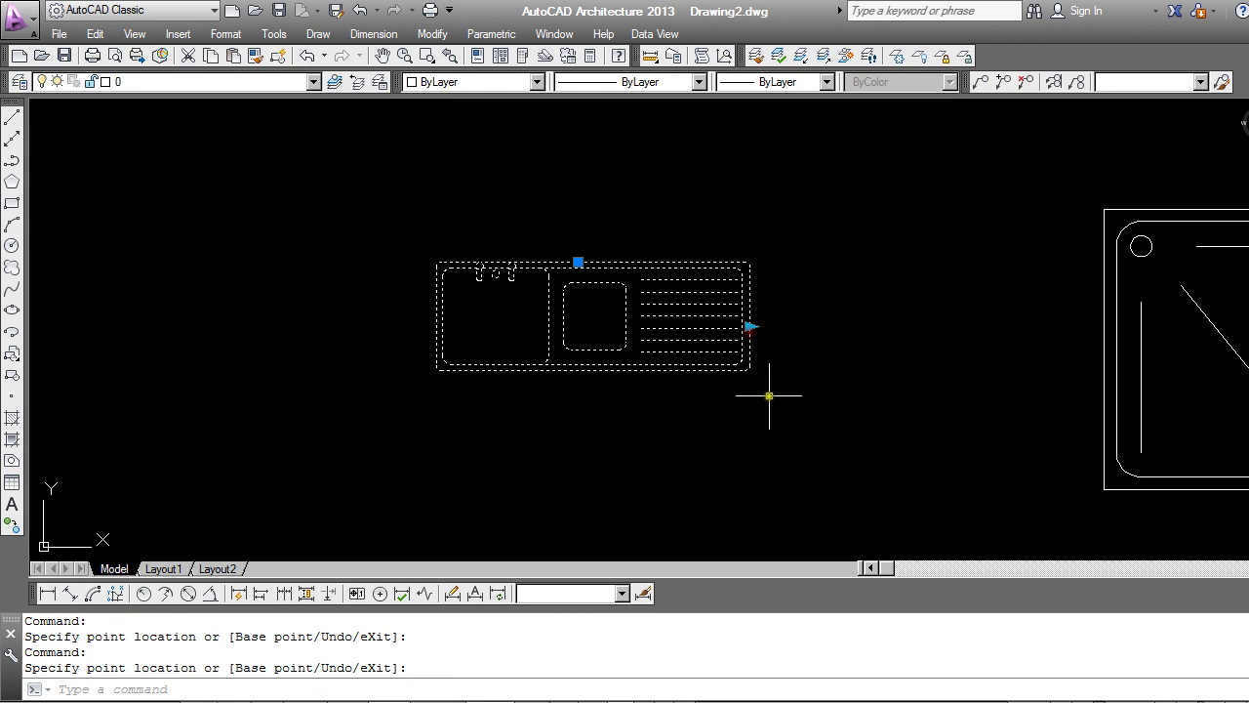
right_click(680, 317)
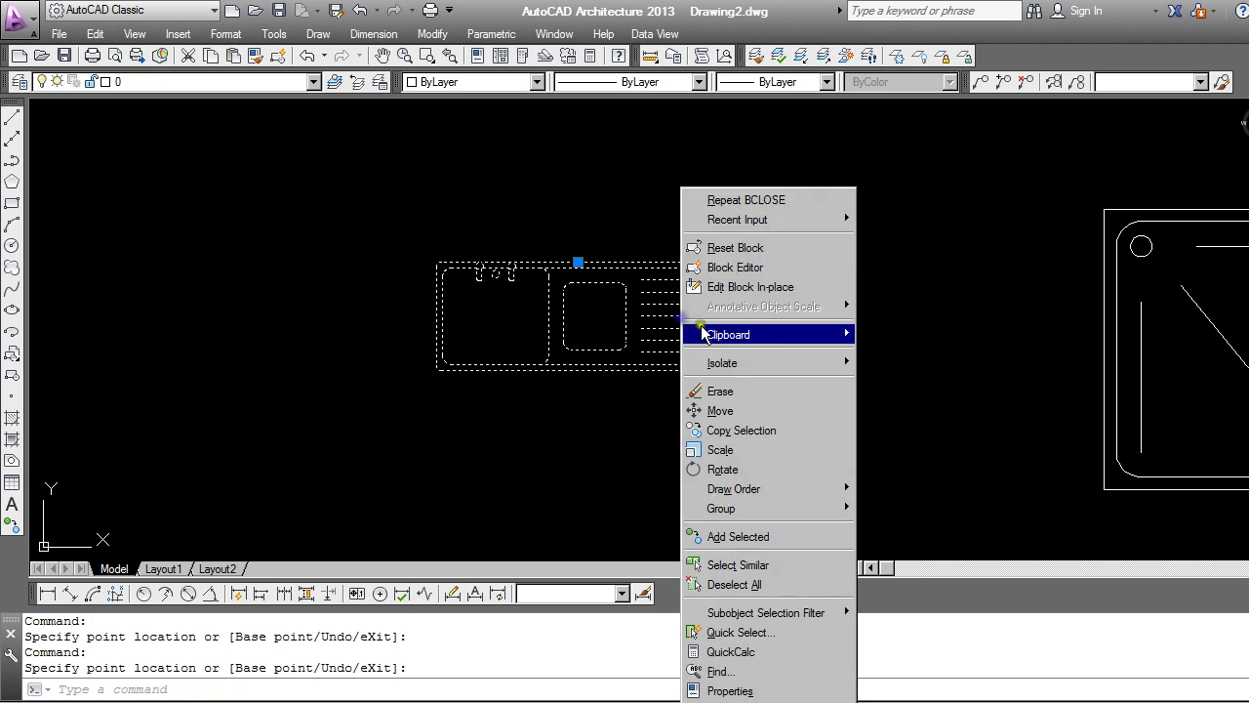
Reopen the sink in the Block Editor, delete Distance1 and return to the Parameters palette.
click(761, 268)
click(1174, 465)
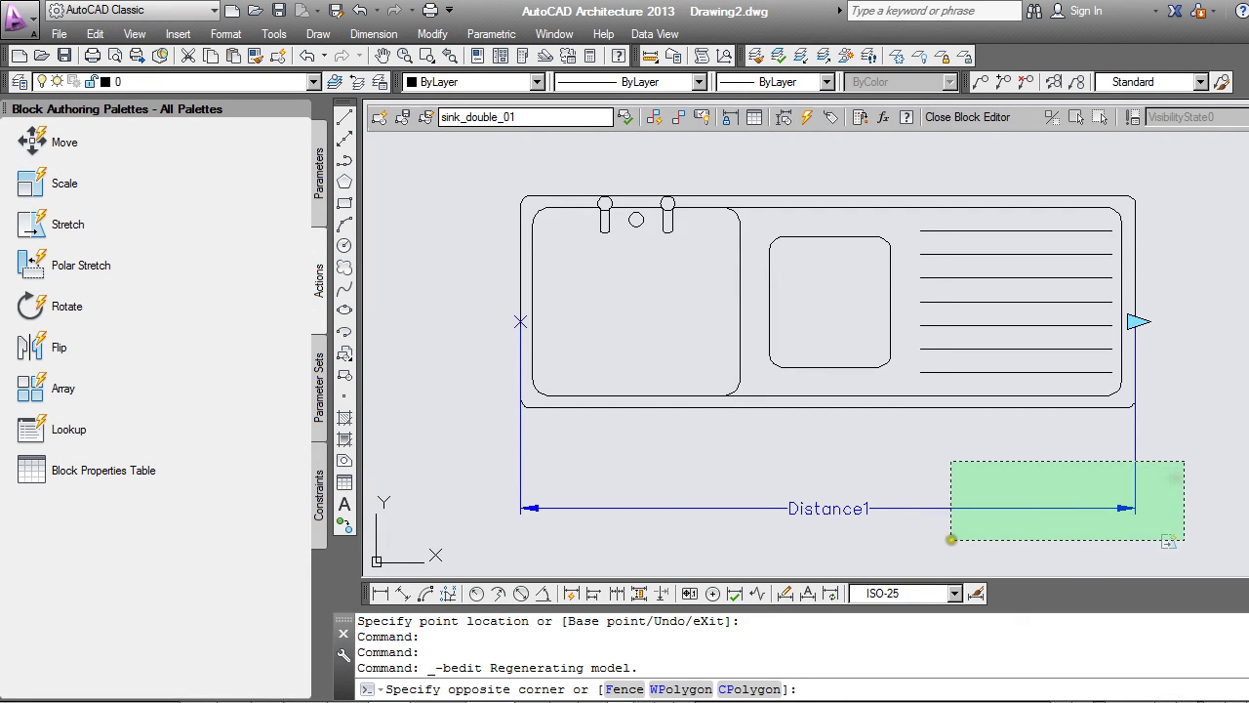
click(934, 543)
key(Delete)
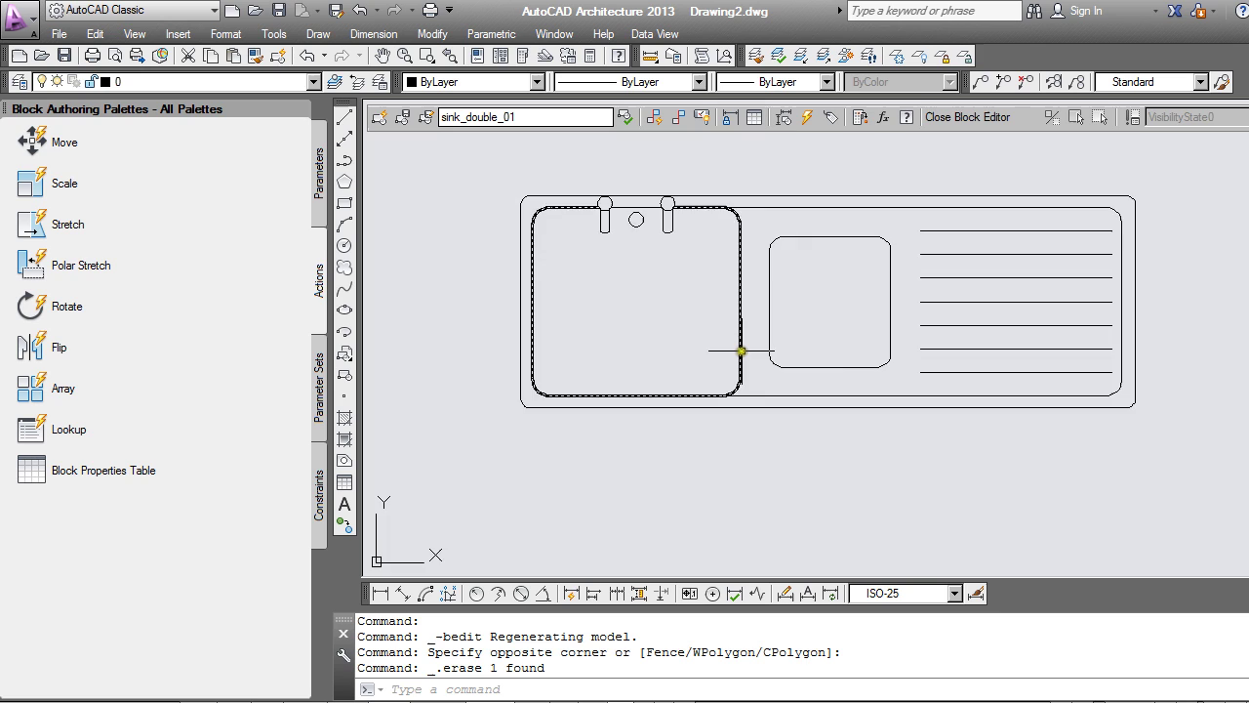
scroll(809, 348, down, 2)
middle_drag(898, 291, 880, 328)
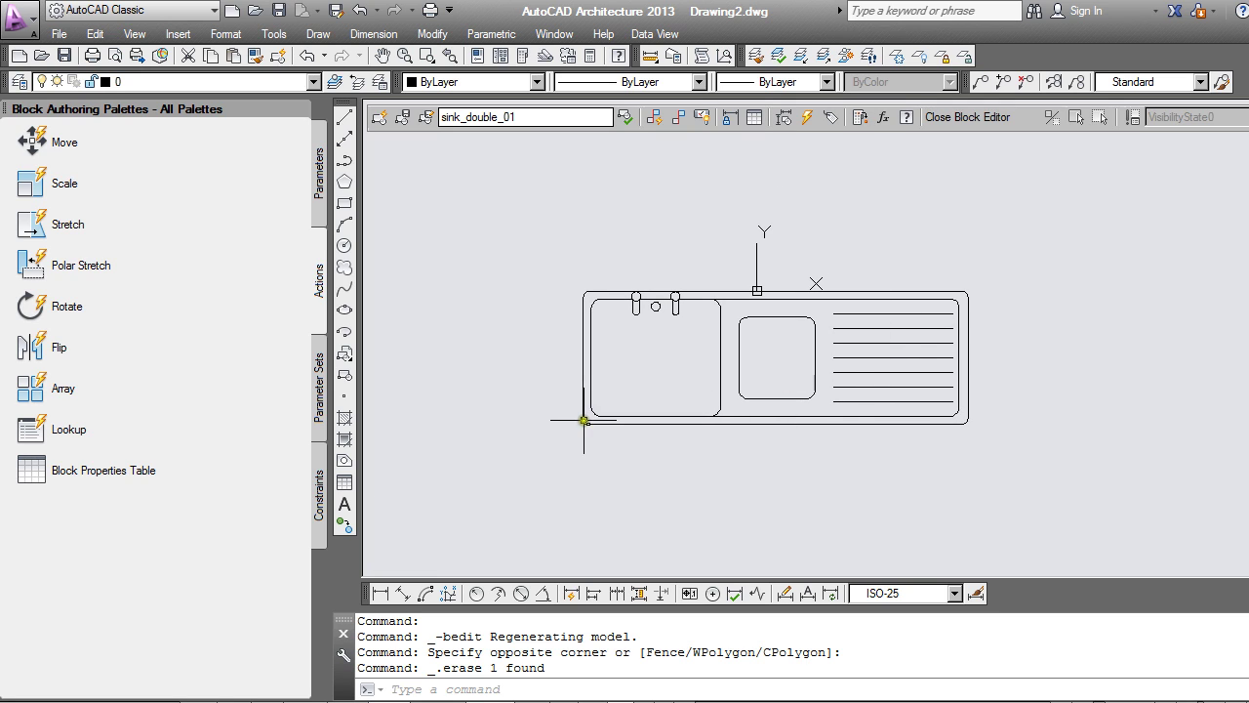
click(320, 185)
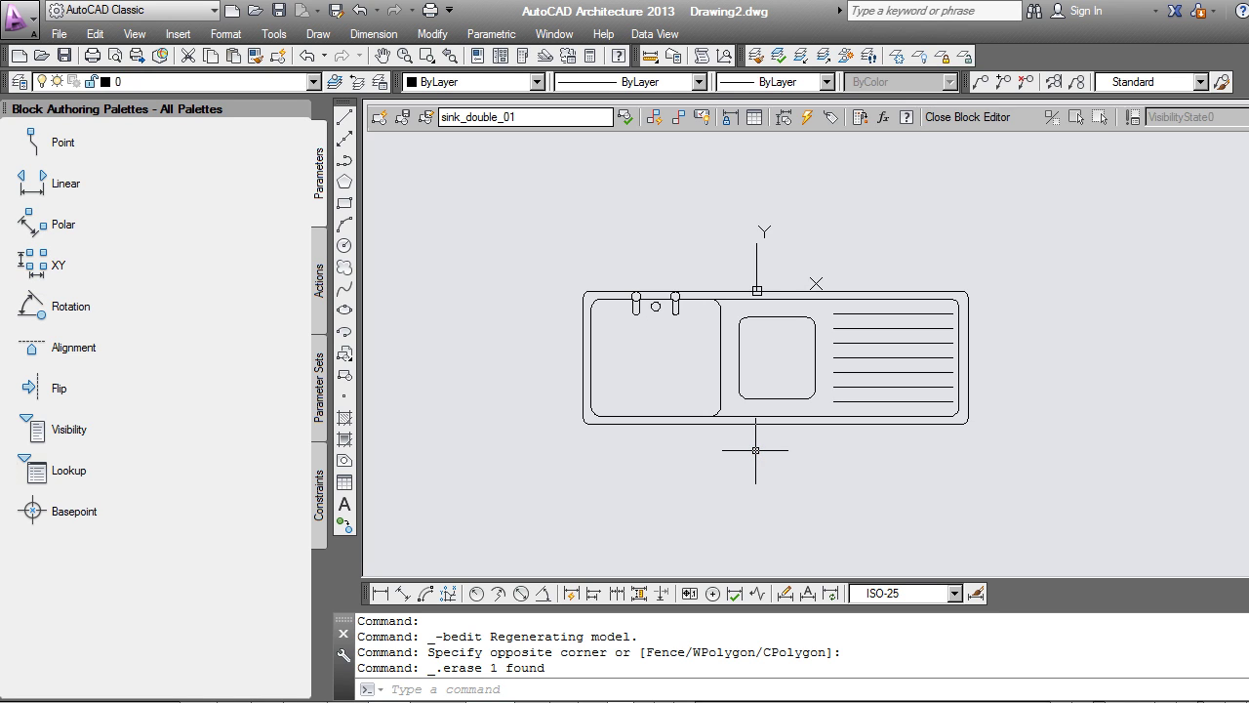
Re-add a linear Distance1 parameter across the sink's width, labelled below, showing one grip.
click(39, 183)
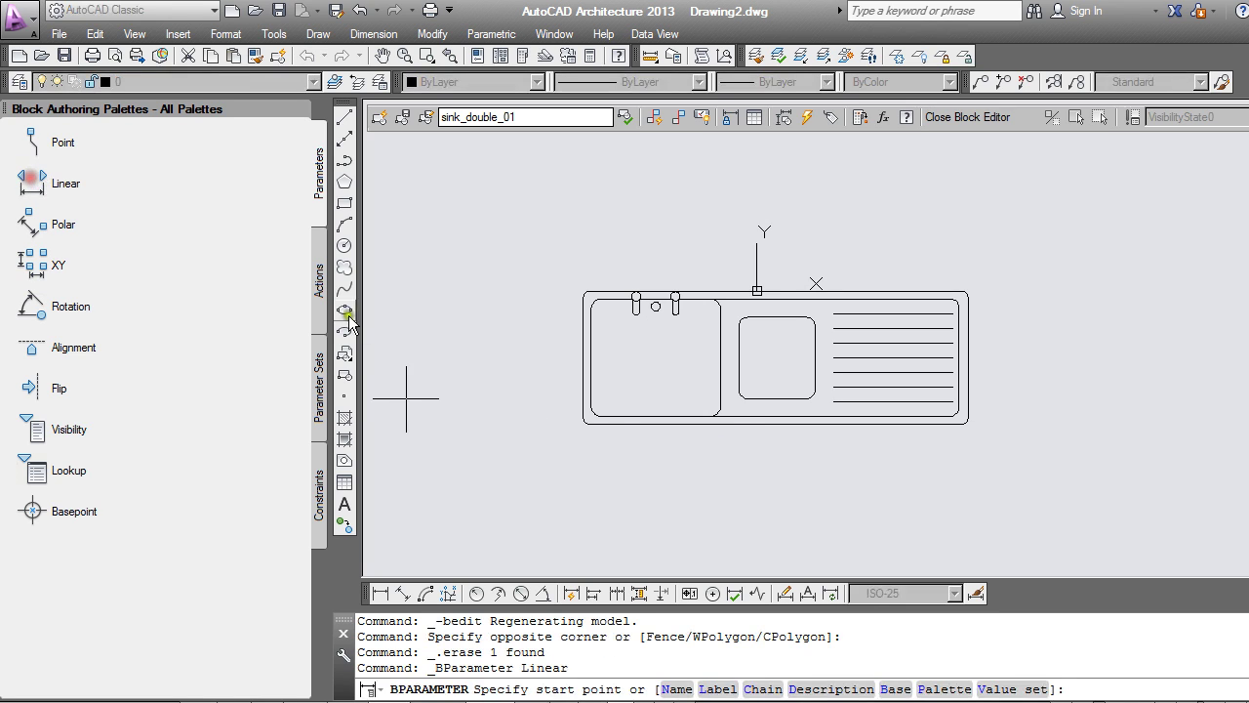
click(583, 387)
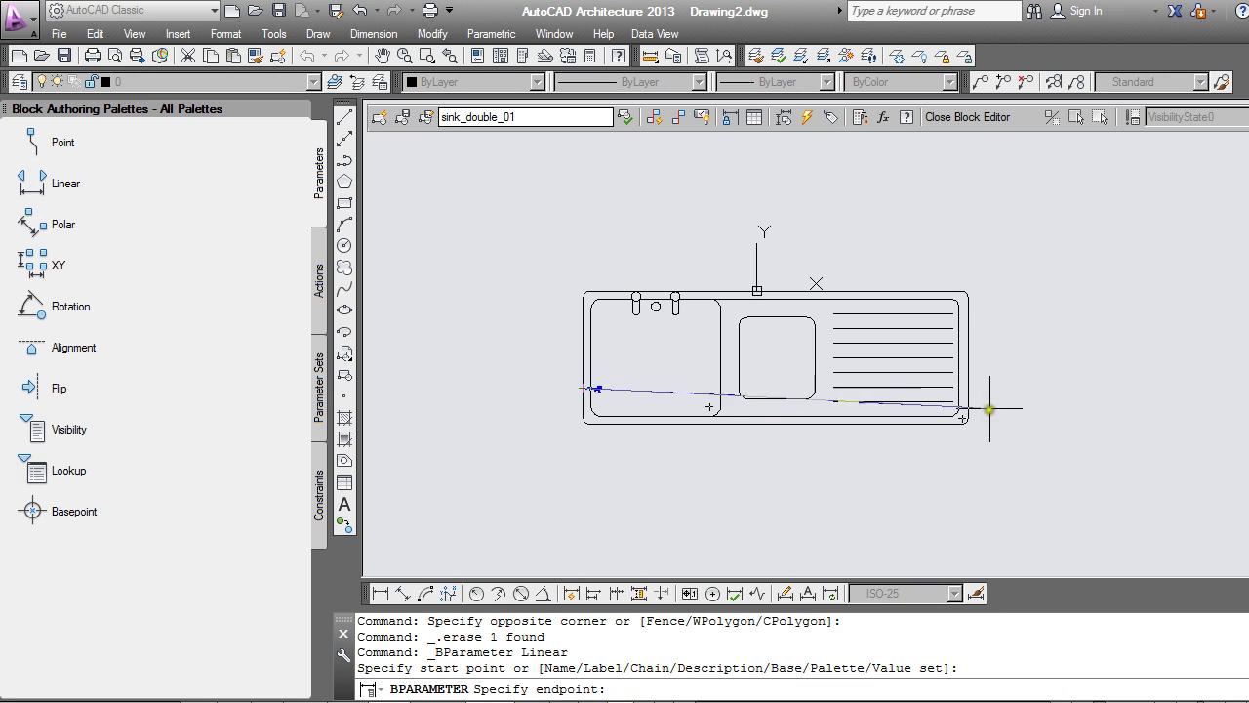
click(968, 387)
click(969, 478)
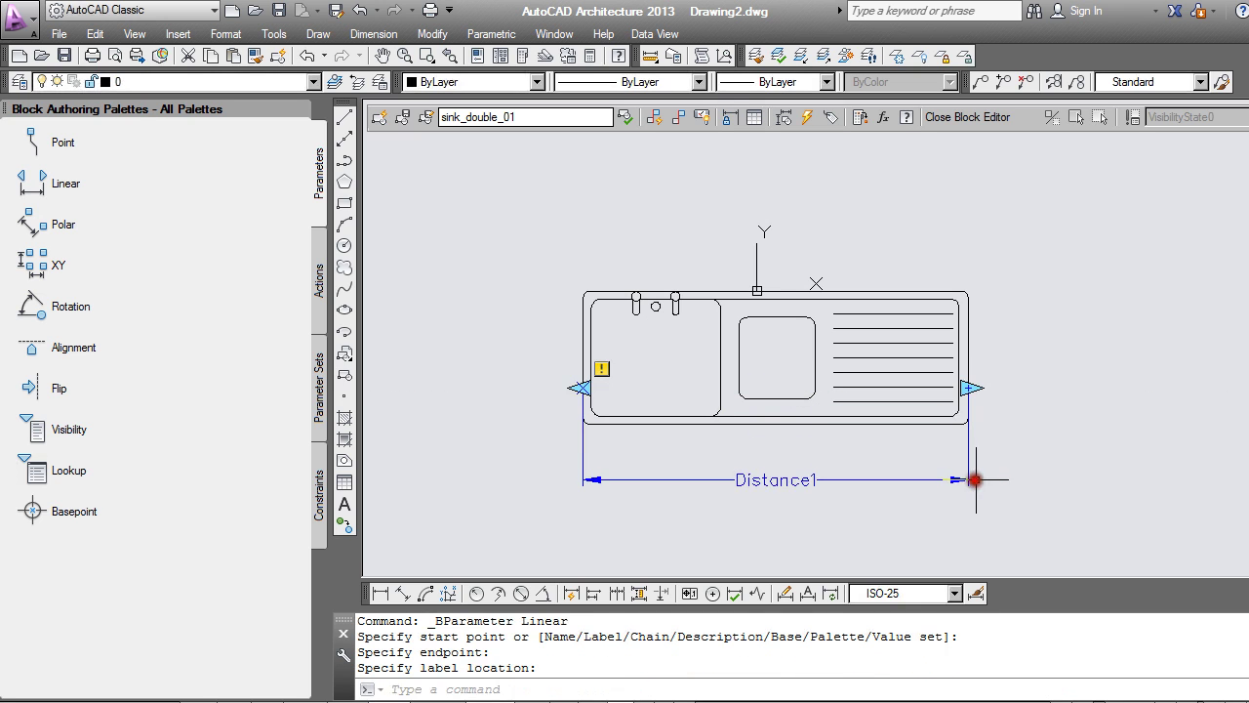
click(918, 480)
right_click(916, 478)
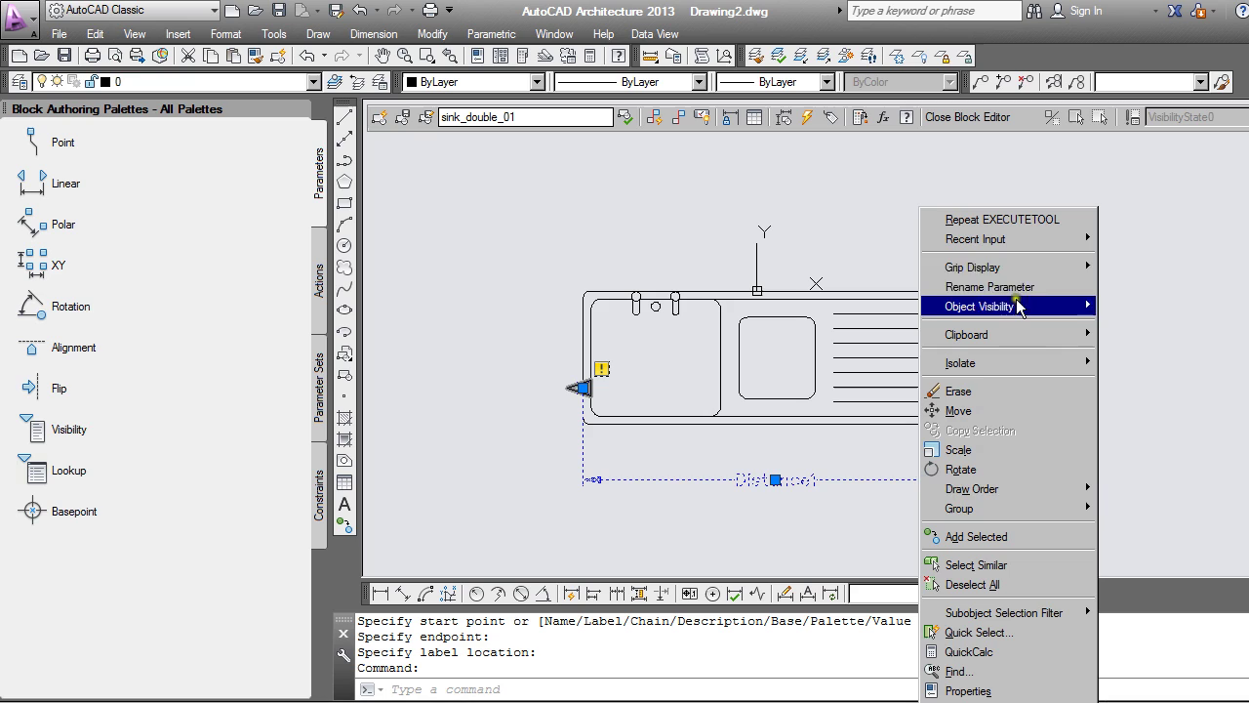
mouse_move(1025, 277)
click(1124, 283)
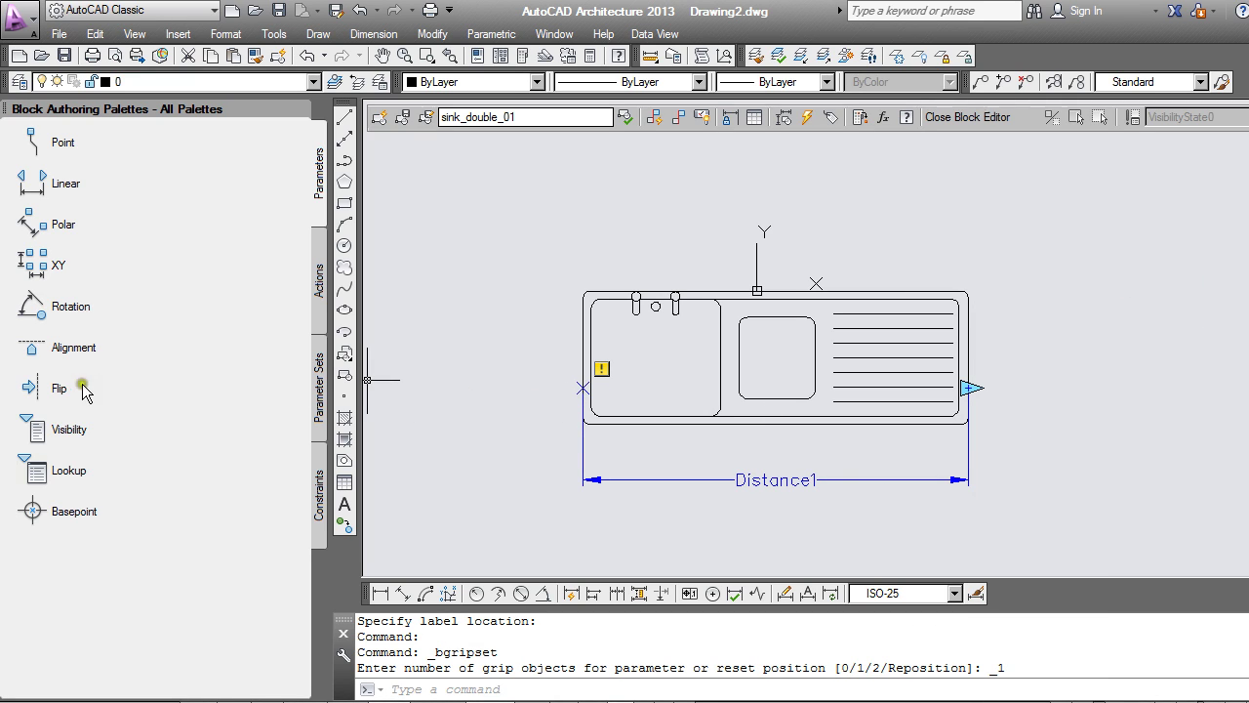
Add a Flip state1 parameter with a vertical reflection line from the top-edge midpoint.
click(32, 388)
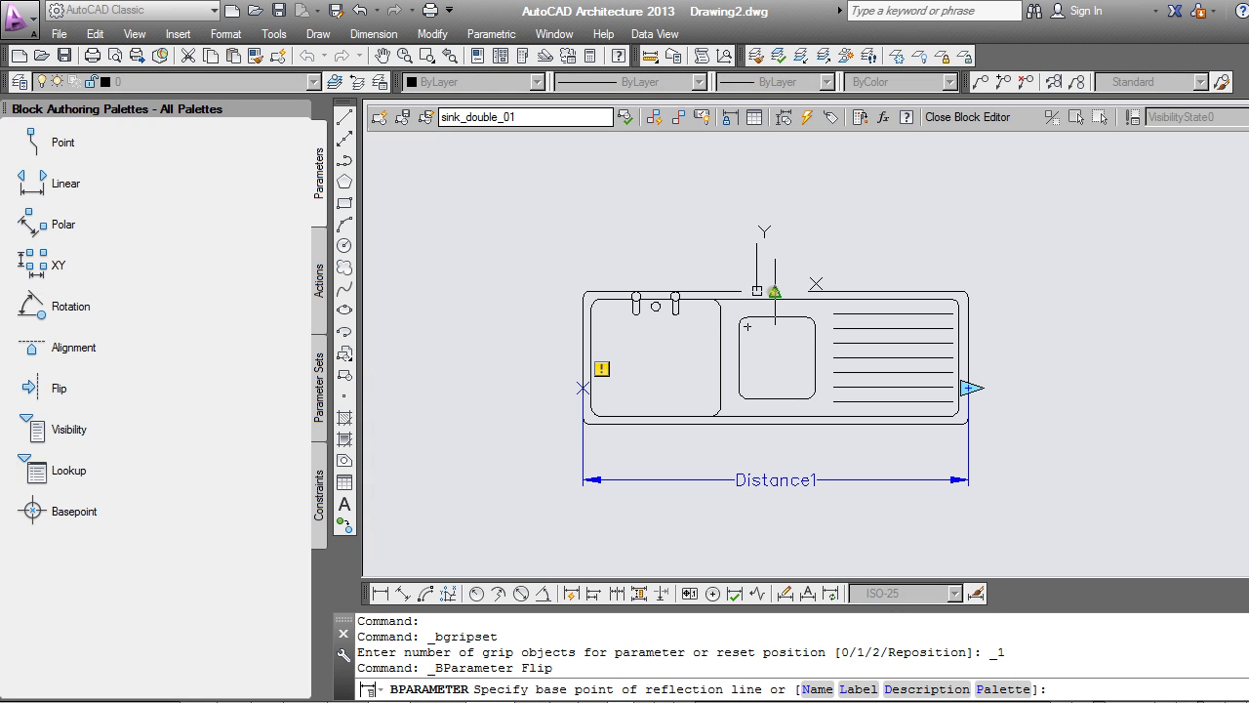
click(774, 290)
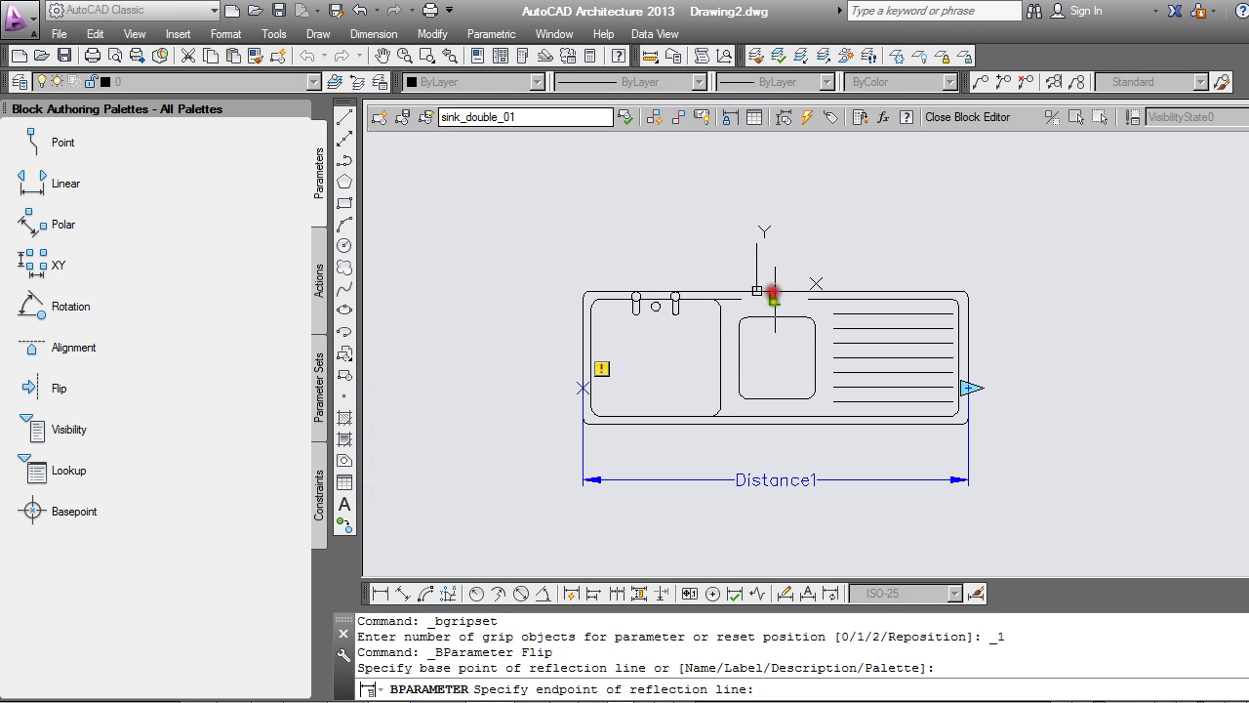
click(774, 425)
click(776, 423)
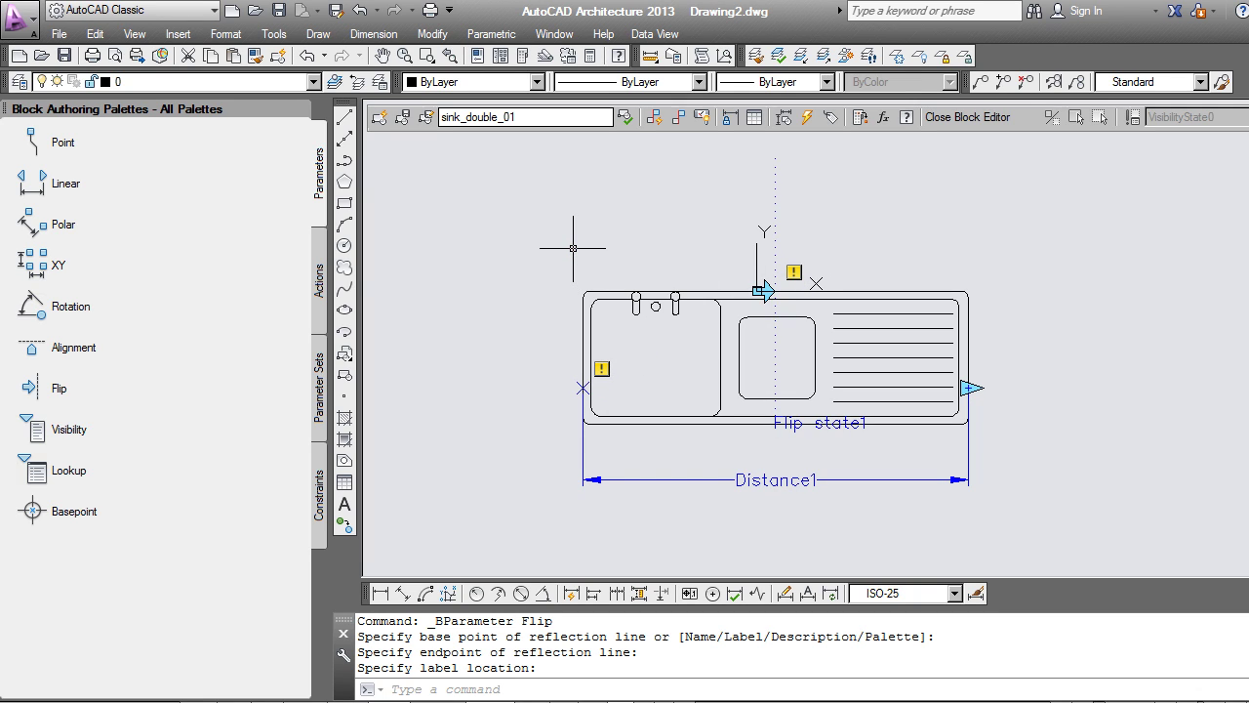
click(319, 285)
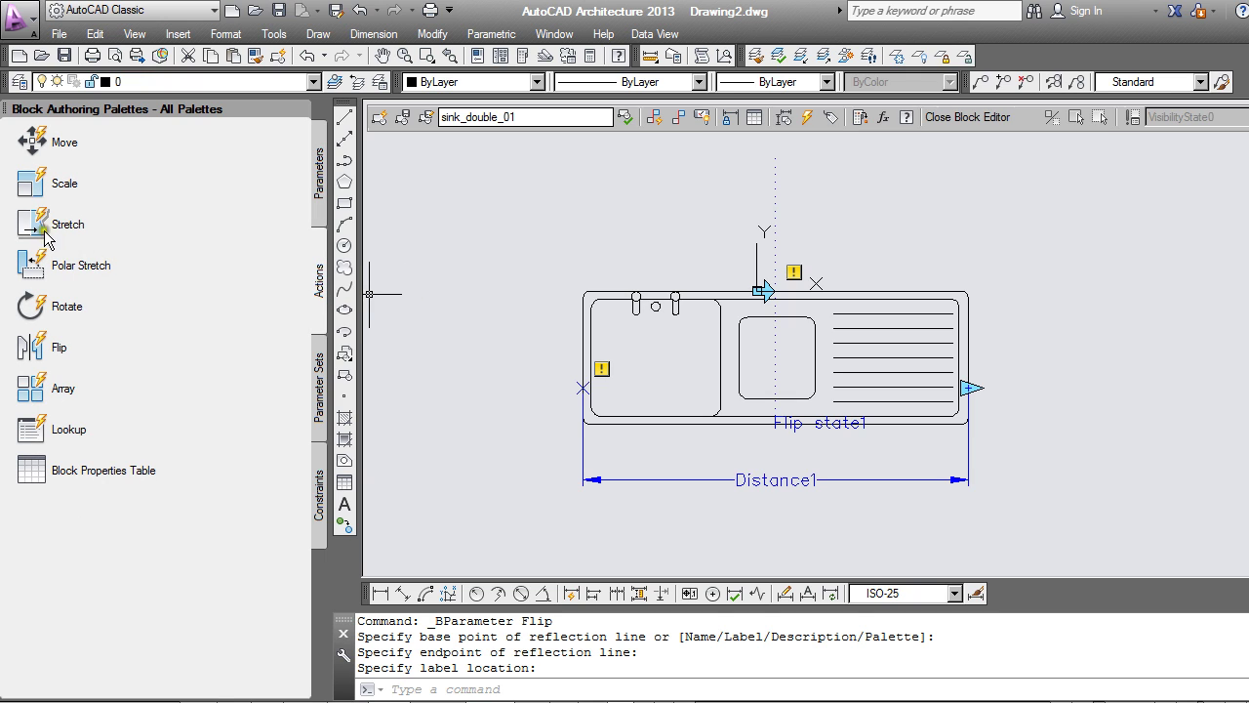
Add a stretch action on Distance1's right end, framing and selecting the sink's right-end objects.
click(32, 224)
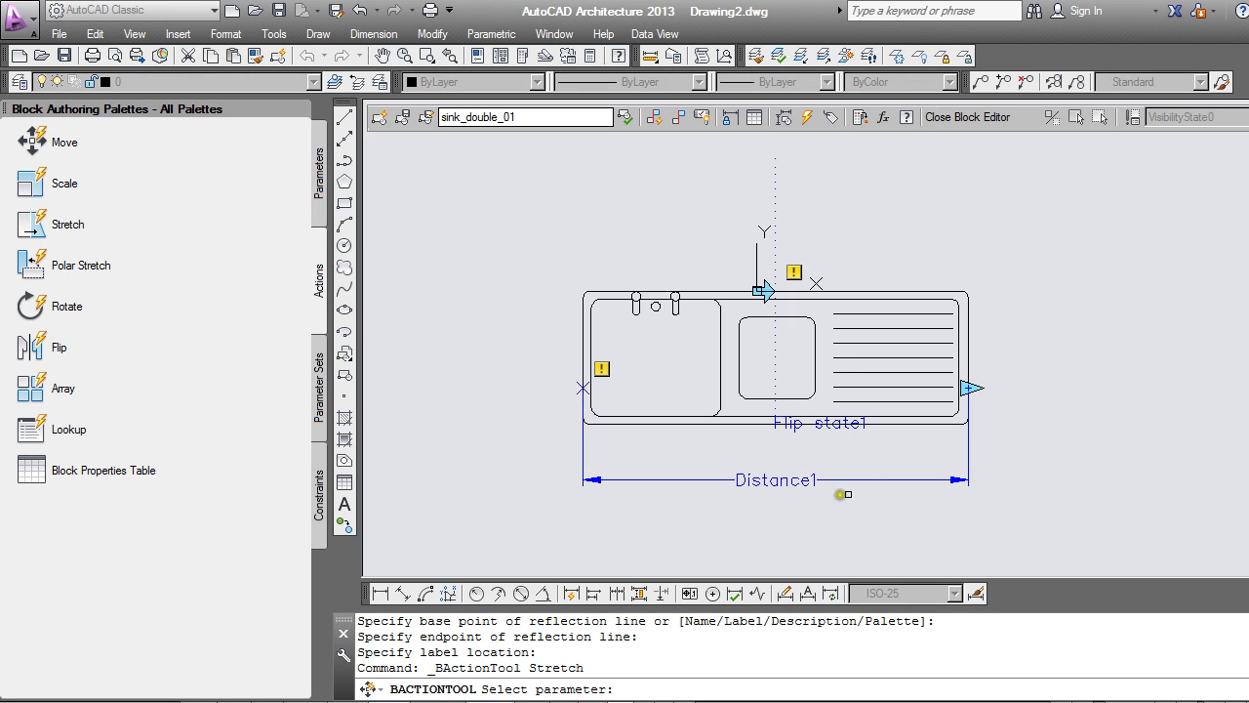
click(874, 481)
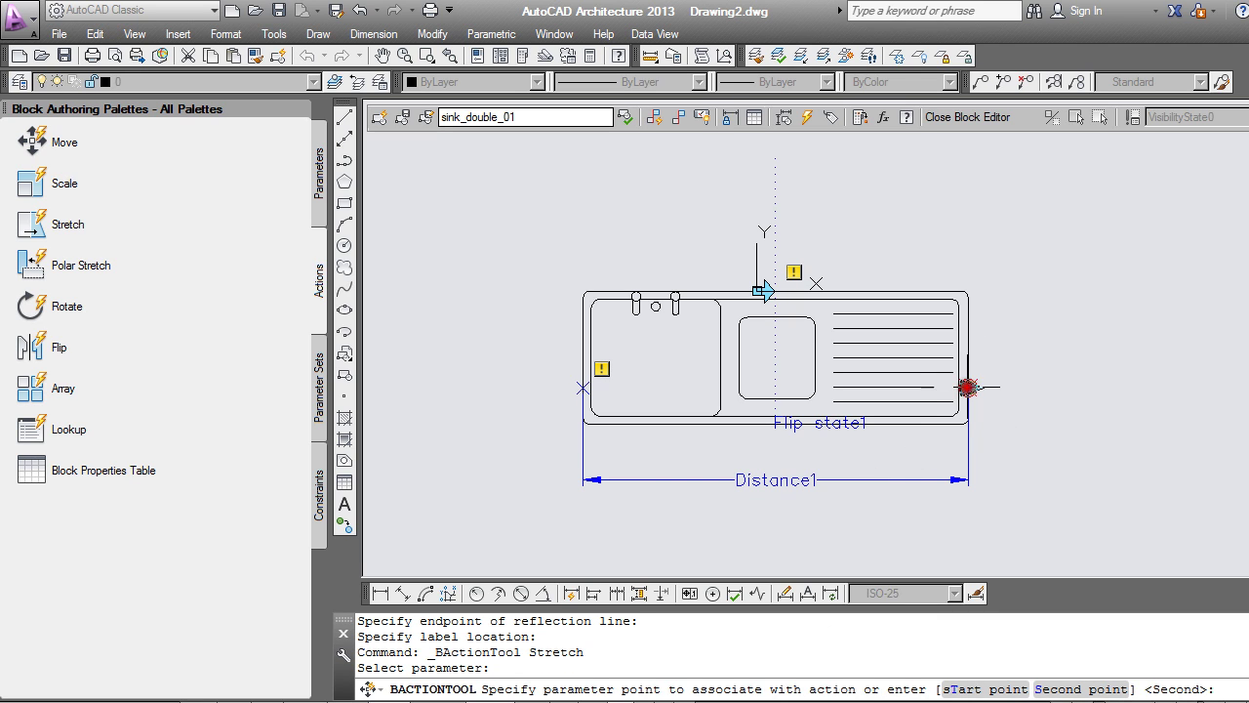
click(967, 388)
click(868, 216)
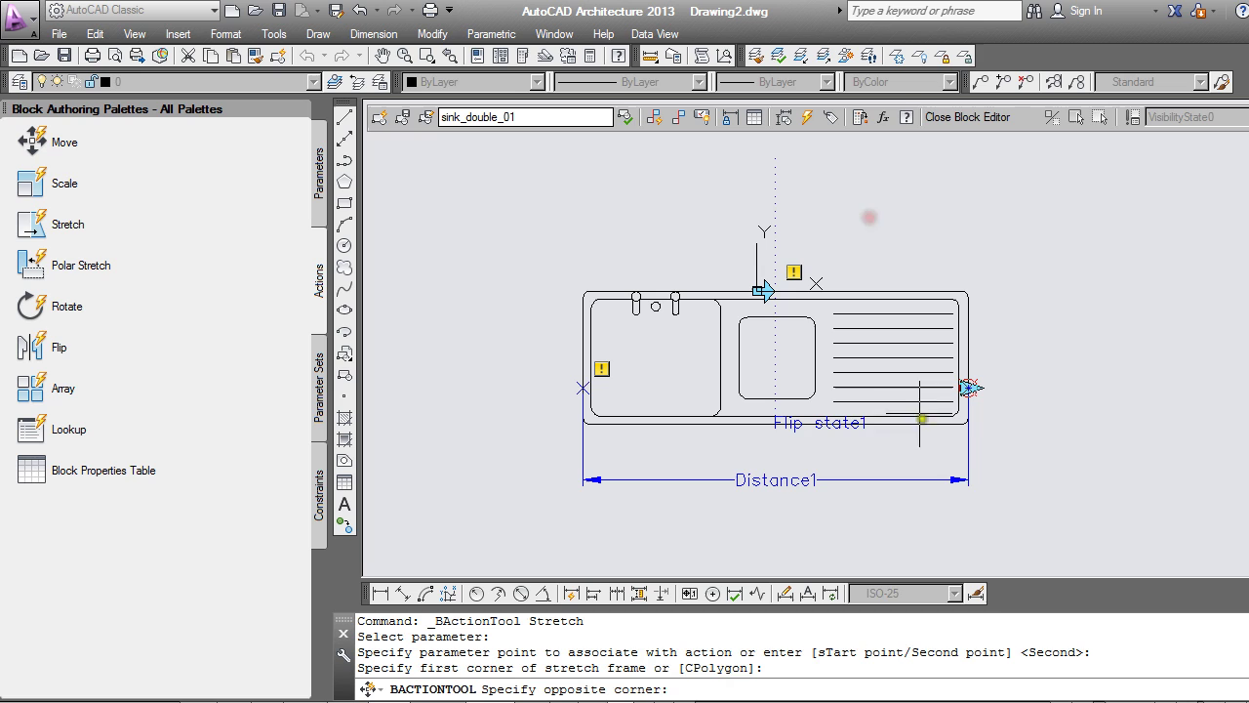
click(1154, 530)
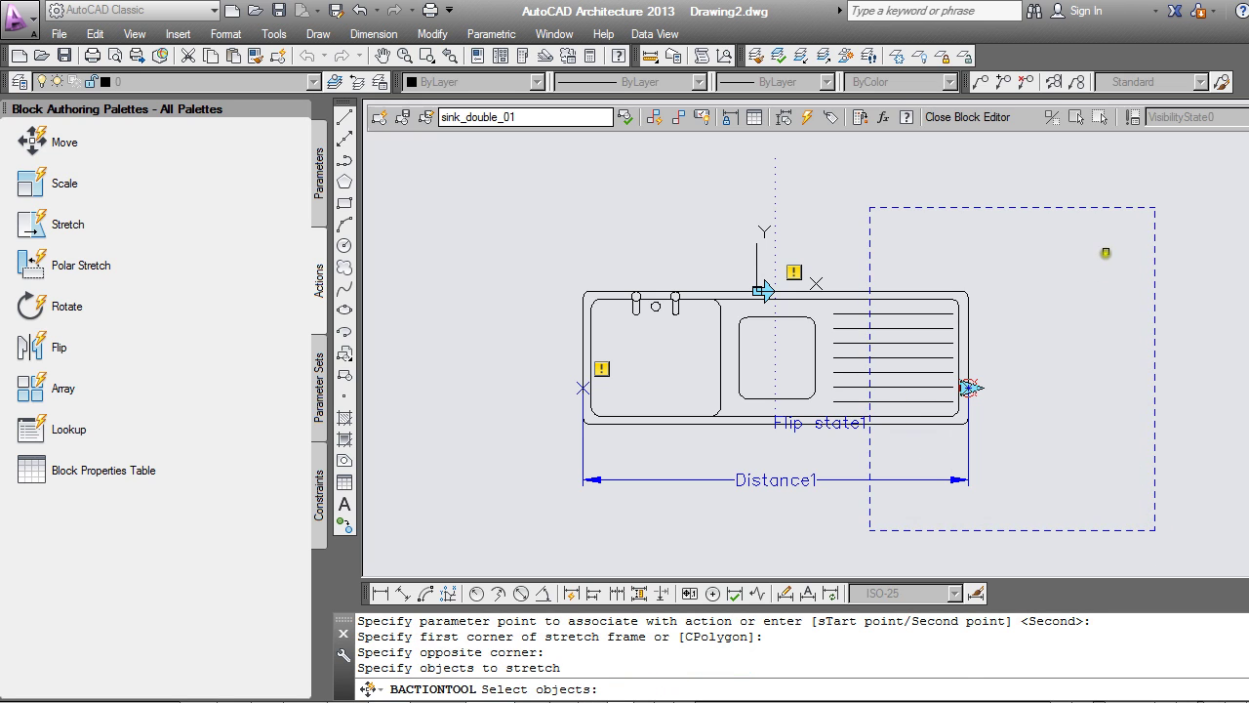
click(1106, 253)
click(913, 495)
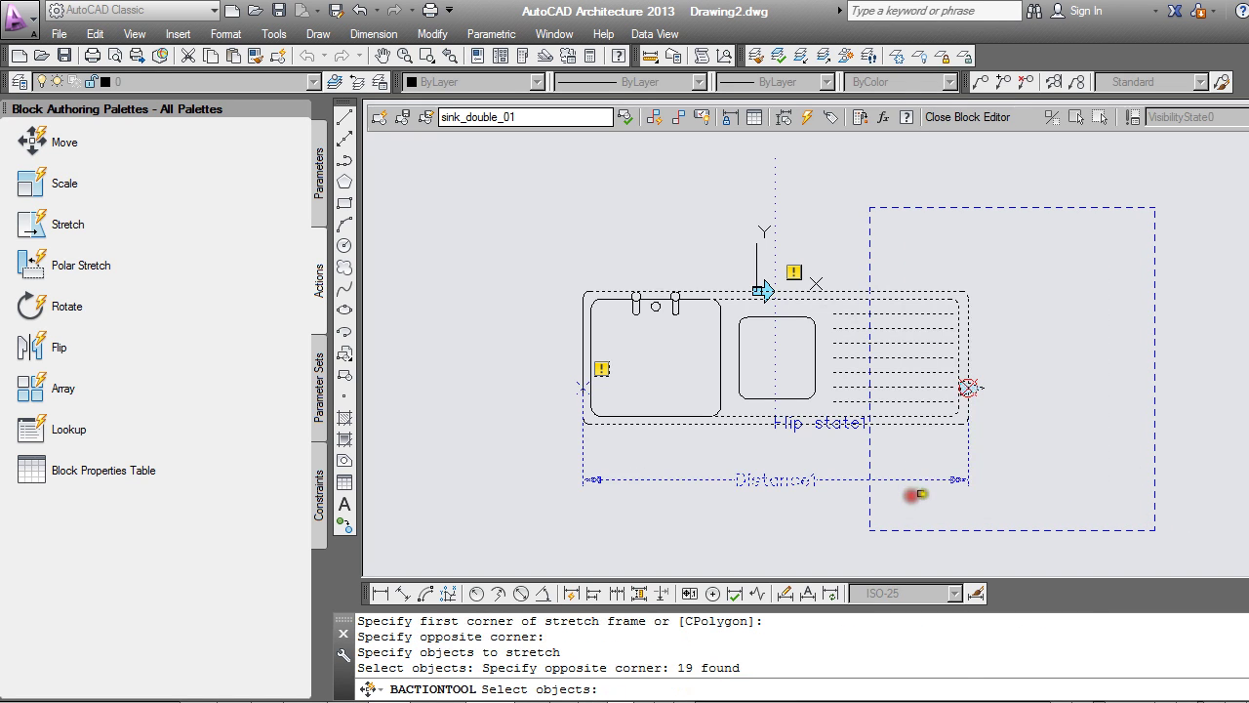
key(Return)
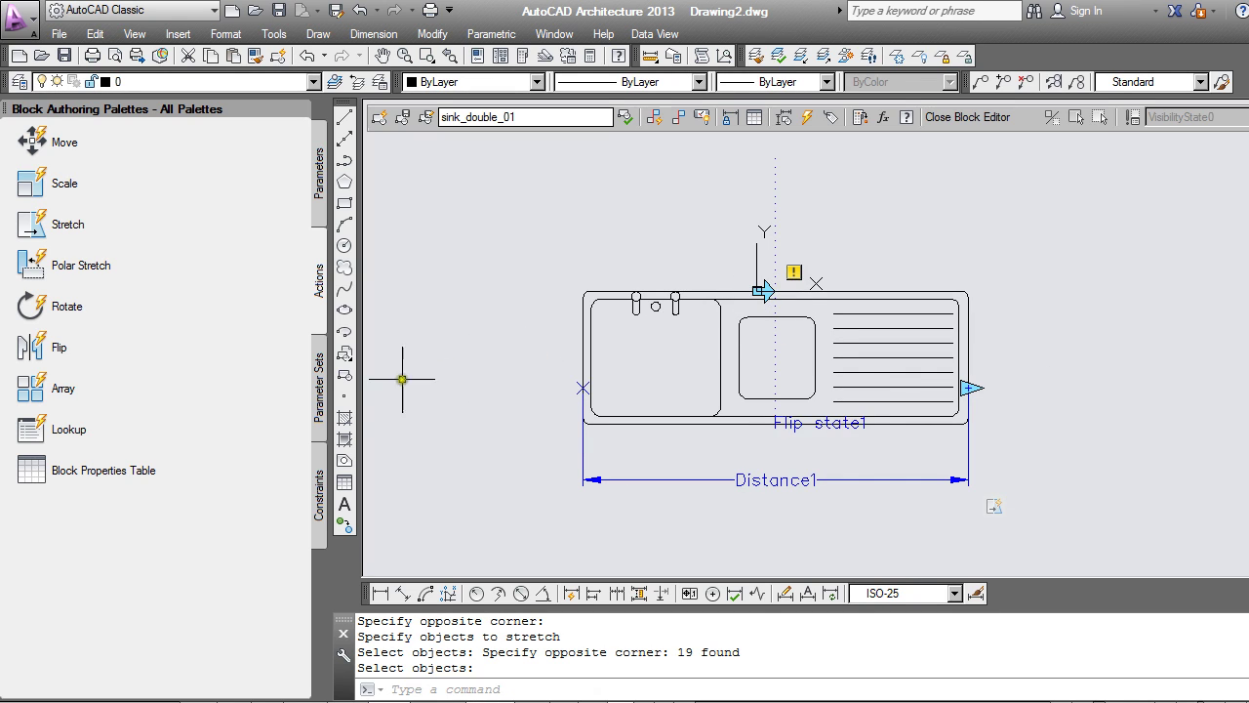
Add a flip action on Flip state1 covering all 32 sink objects.
click(35, 348)
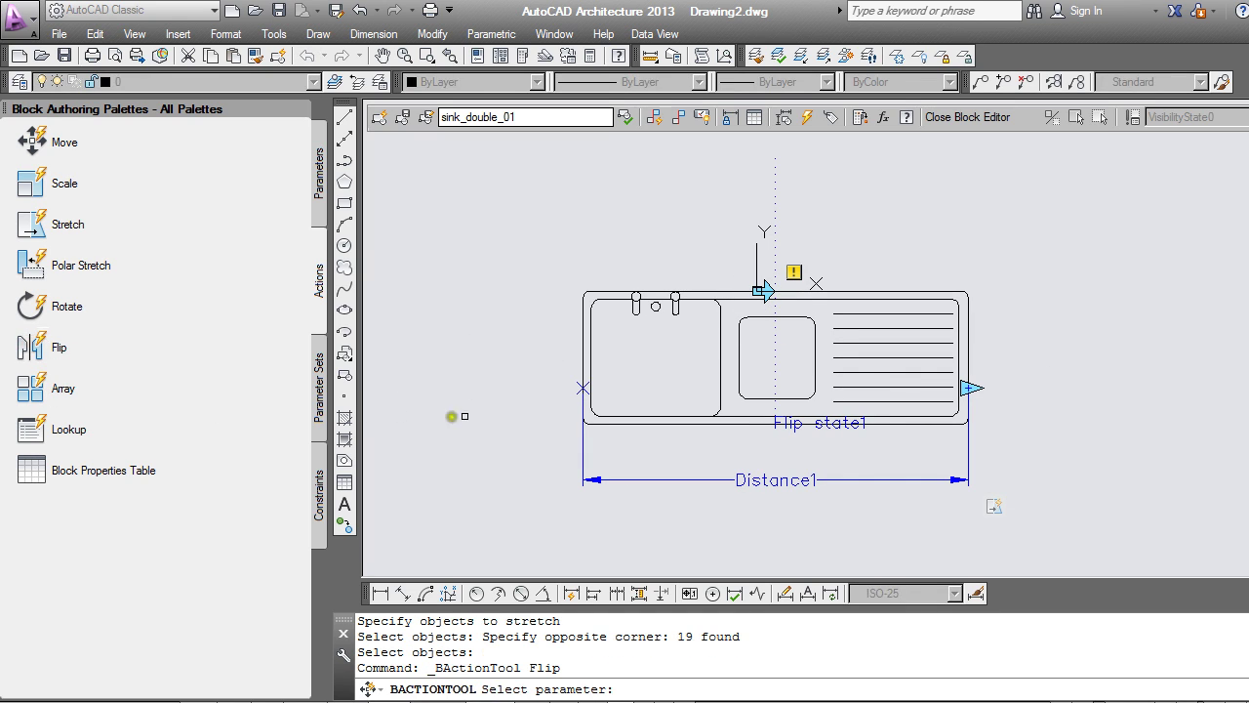
click(767, 286)
click(504, 179)
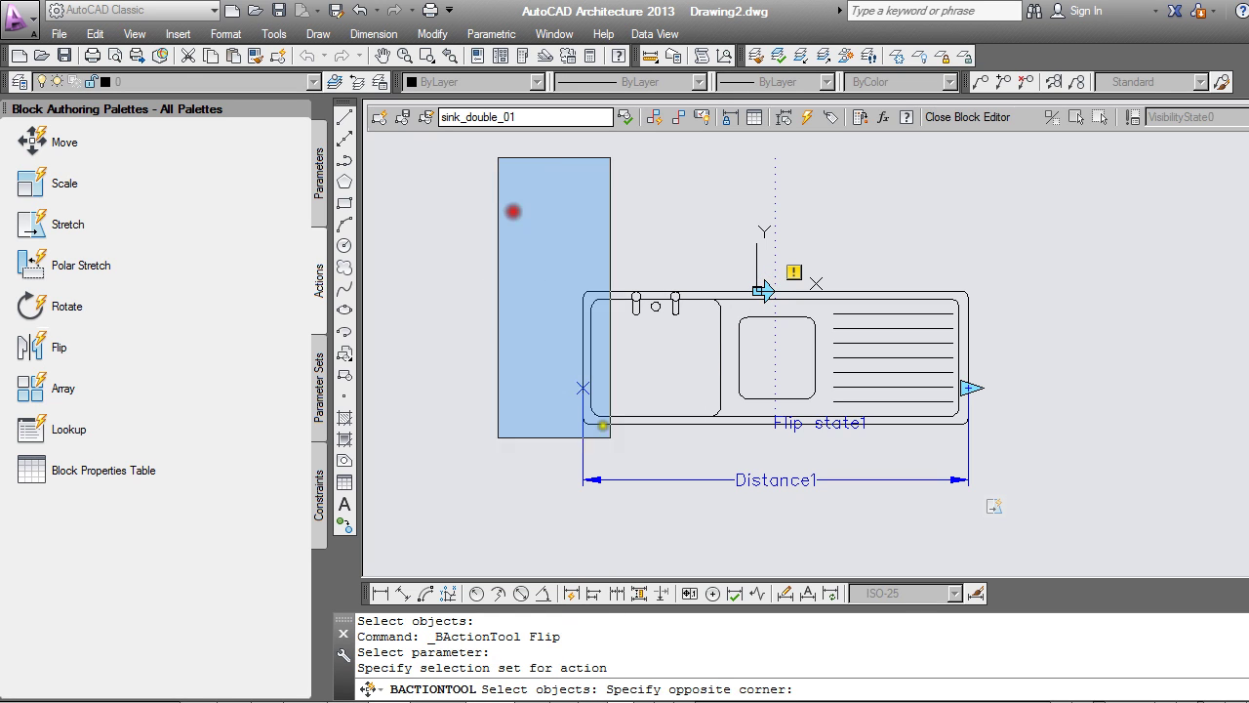
click(1143, 550)
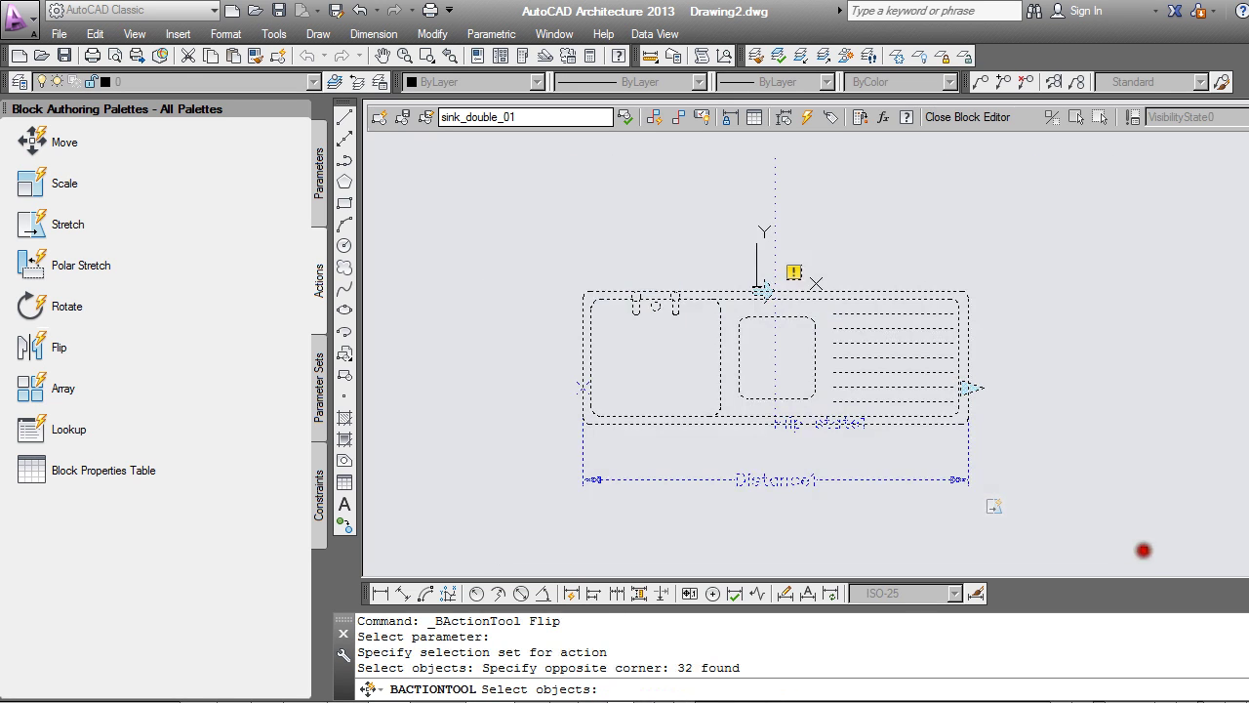
right_click(1086, 435)
click(968, 118)
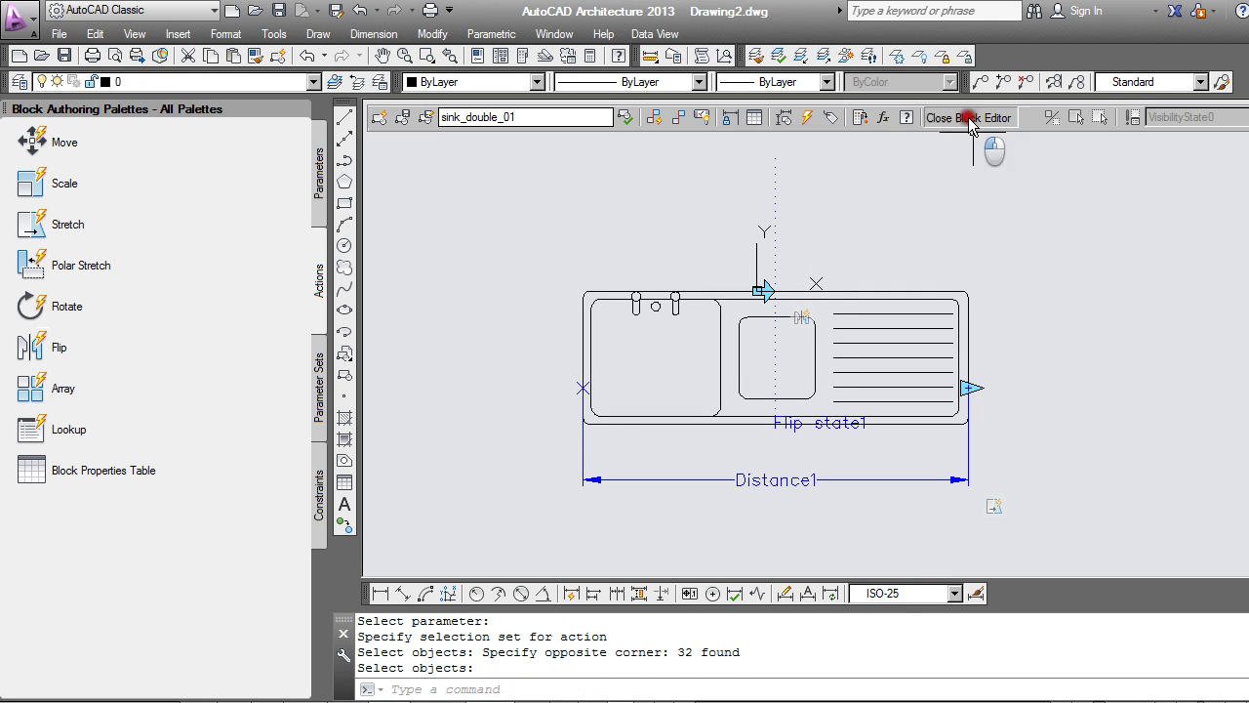
Save the block, then lengthen the sink and flip it over and back in the drawing.
click(589, 344)
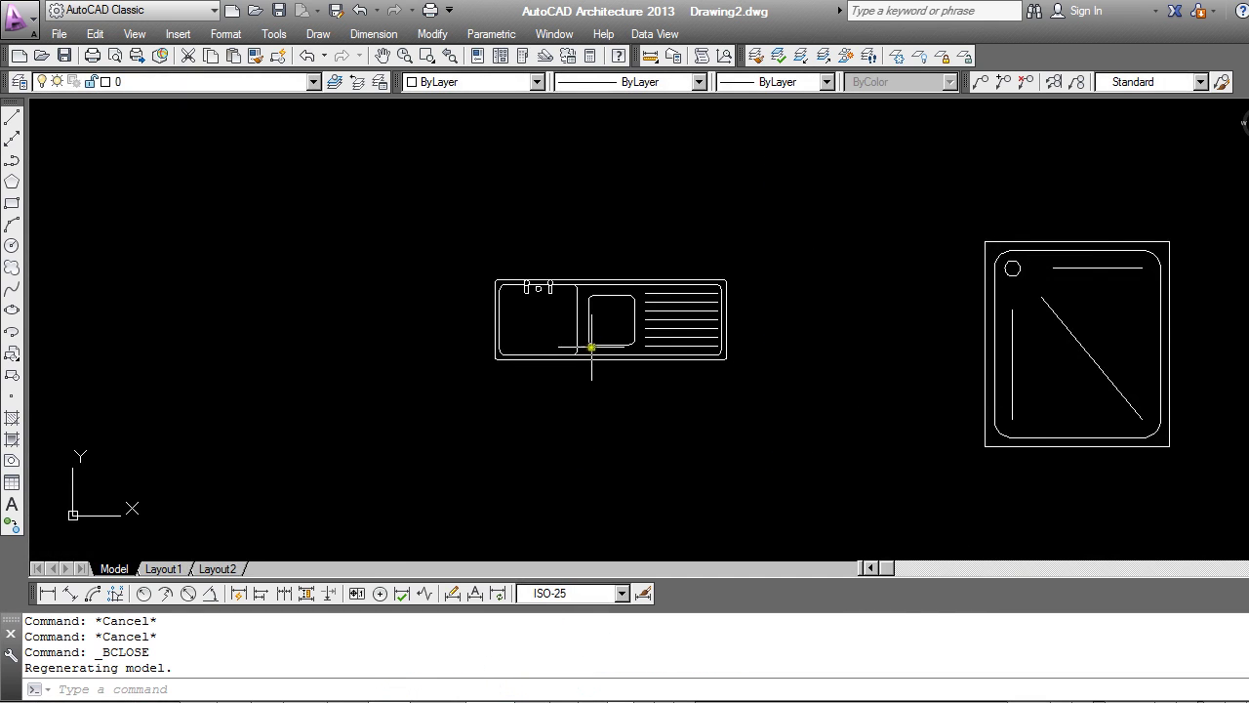
click(669, 316)
scroll(624, 279, up, 2)
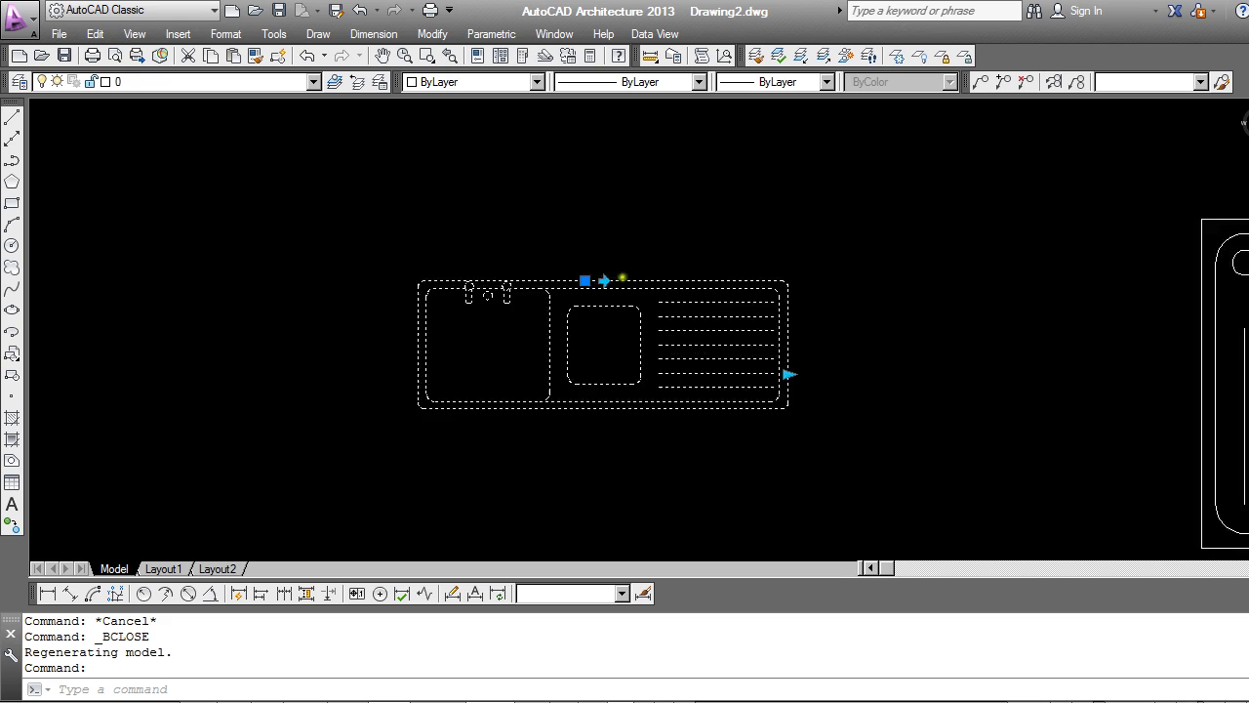
click(789, 374)
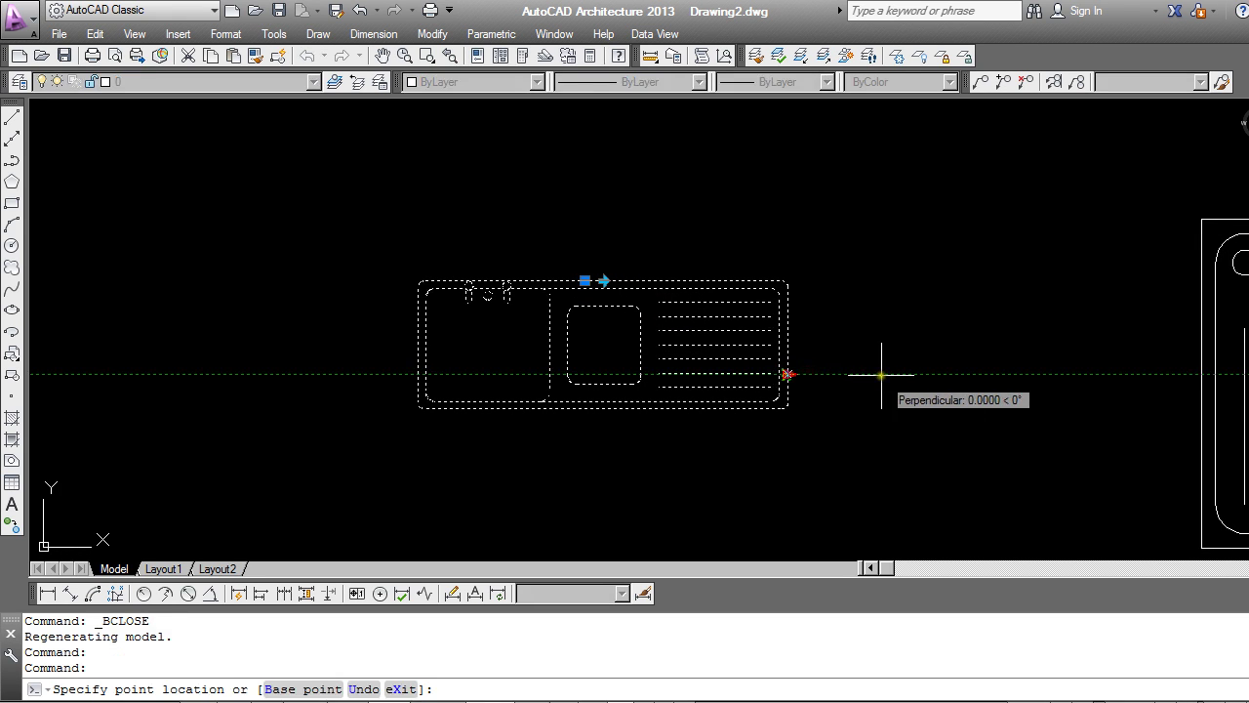
click(791, 374)
click(877, 375)
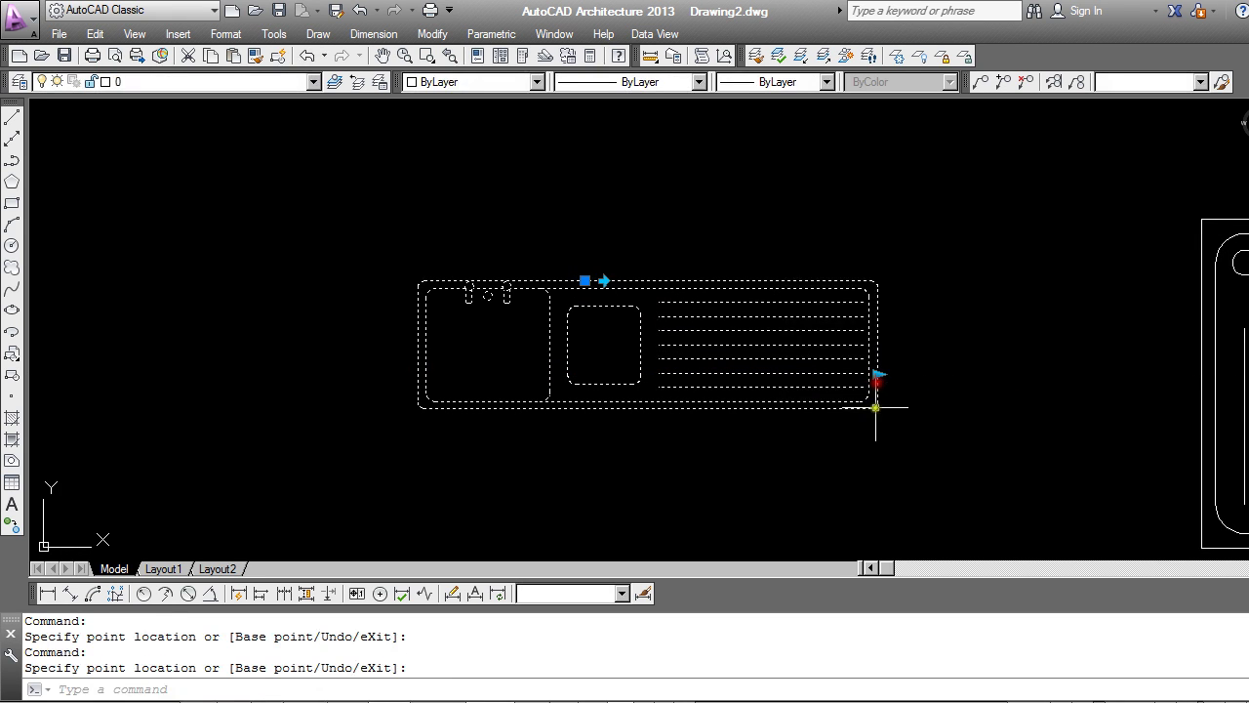
click(604, 280)
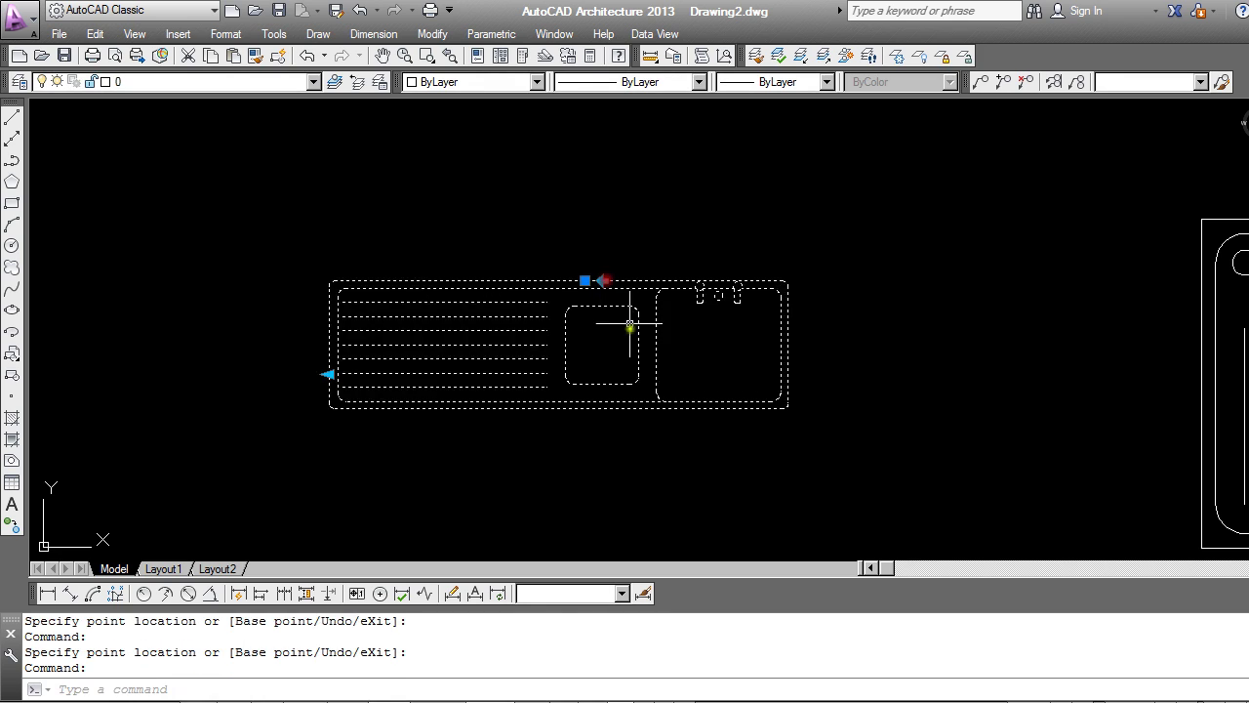
click(604, 280)
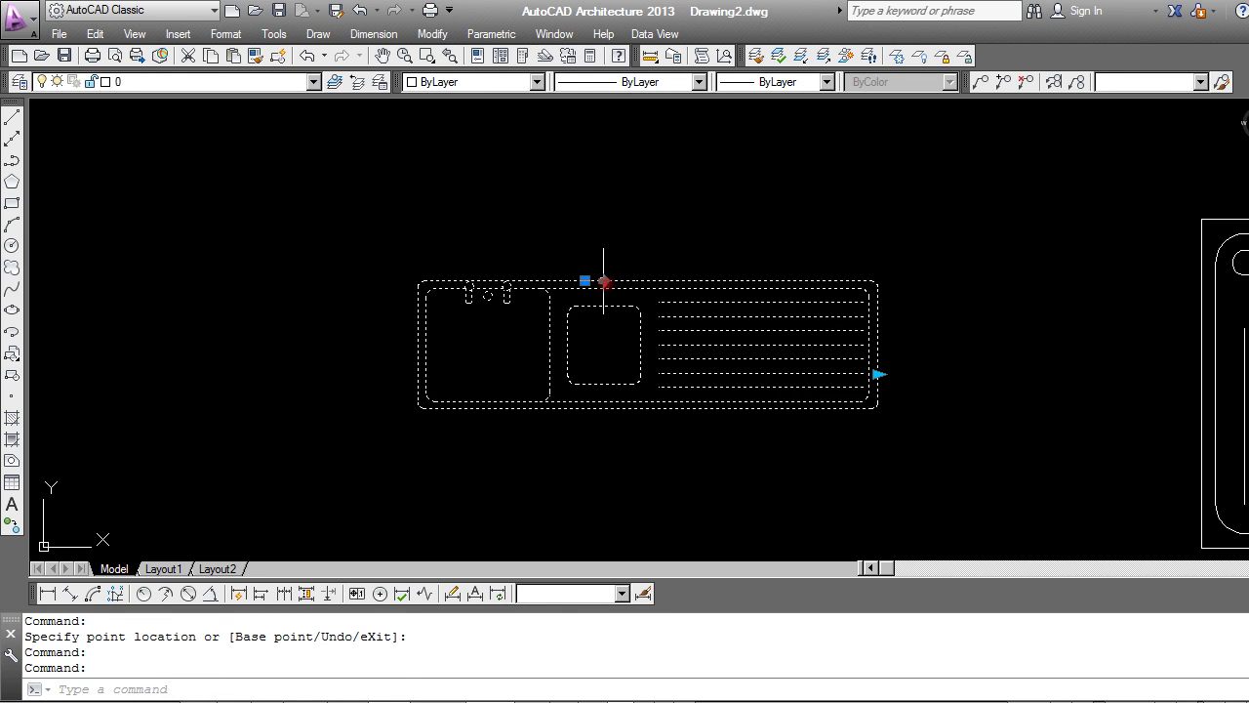
Shorten the sink back to its original length, then reselect it for its right-click options.
click(877, 374)
click(783, 374)
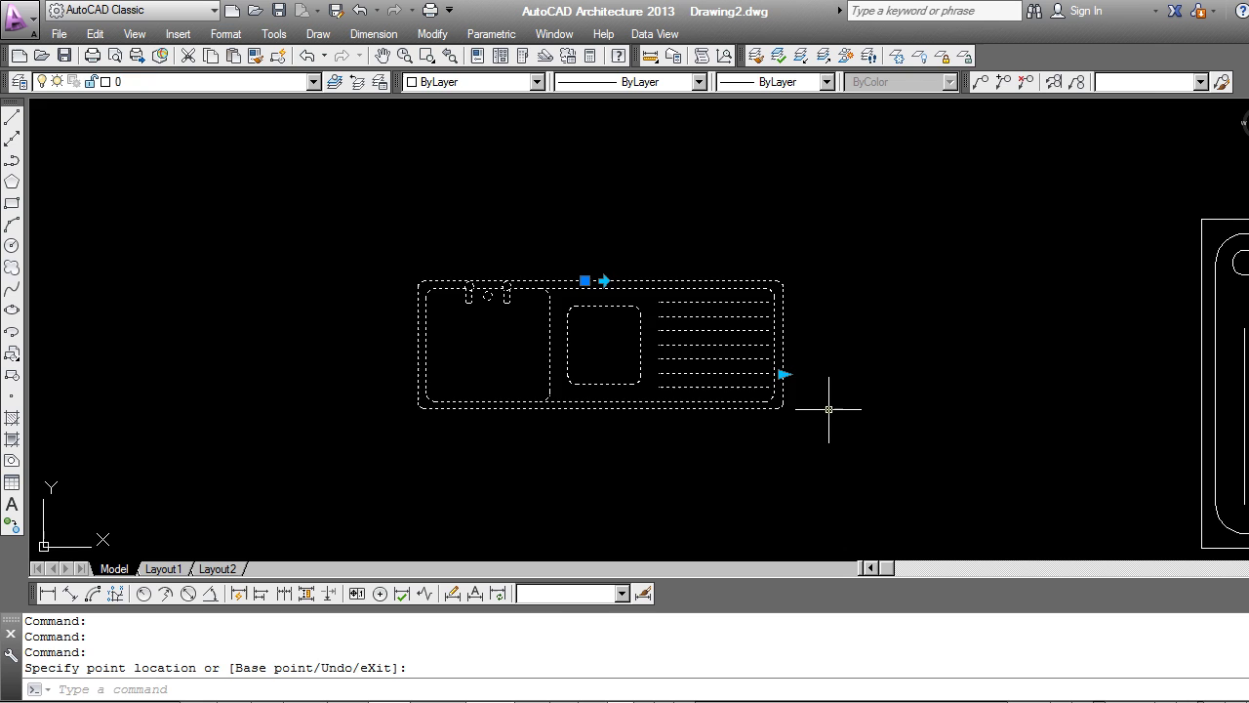
key(Escape)
click(675, 344)
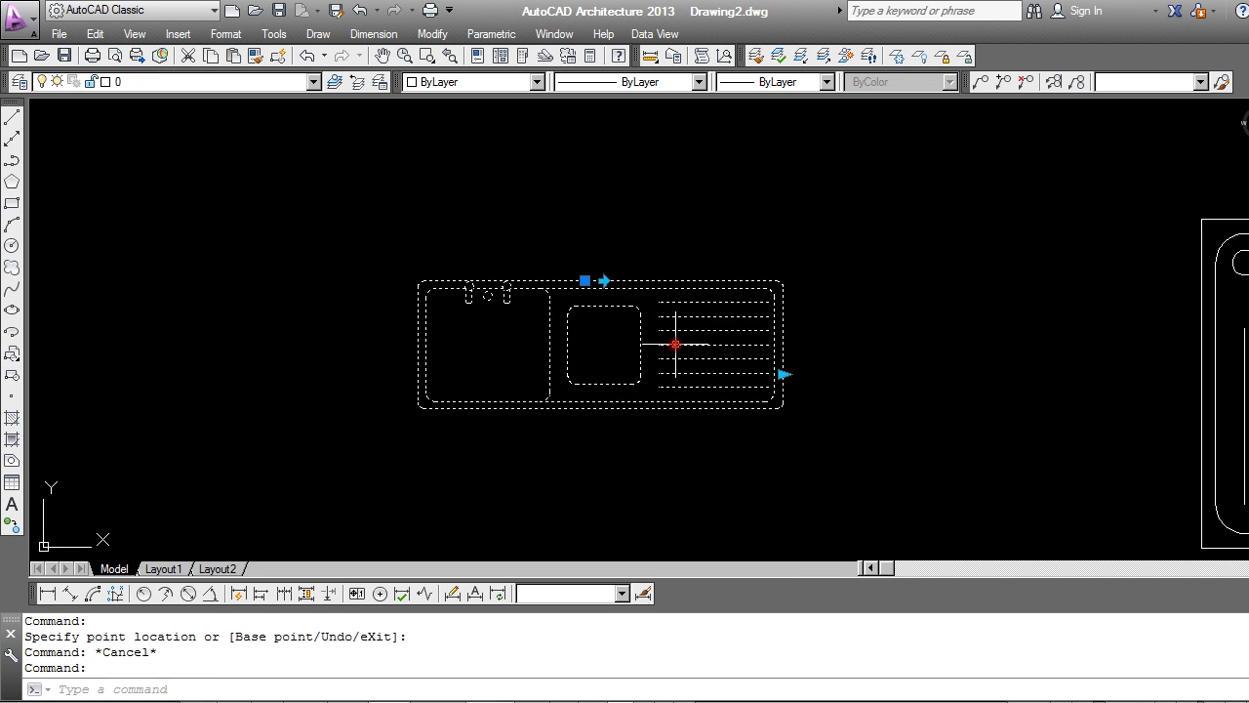
right_click(676, 344)
click(769, 266)
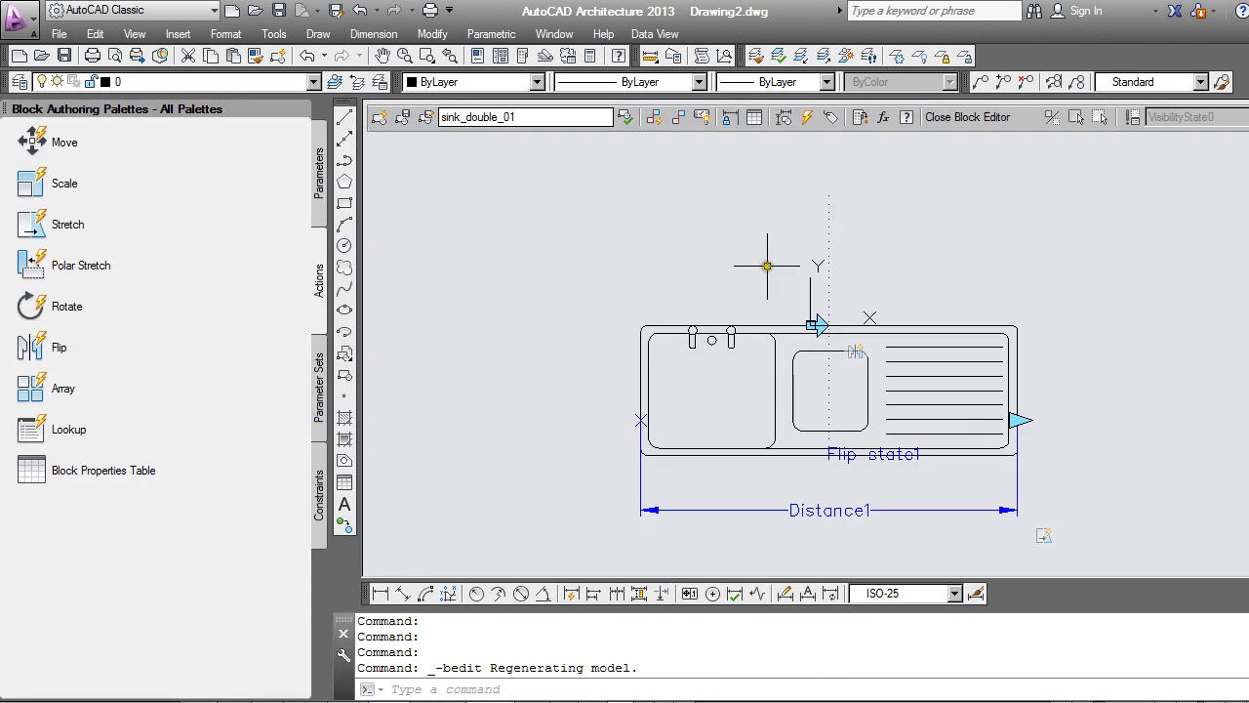
mouse_move(766, 267)
middle_down()
mouse_move(619, 260)
mouse_move(593, 245)
middle_up()
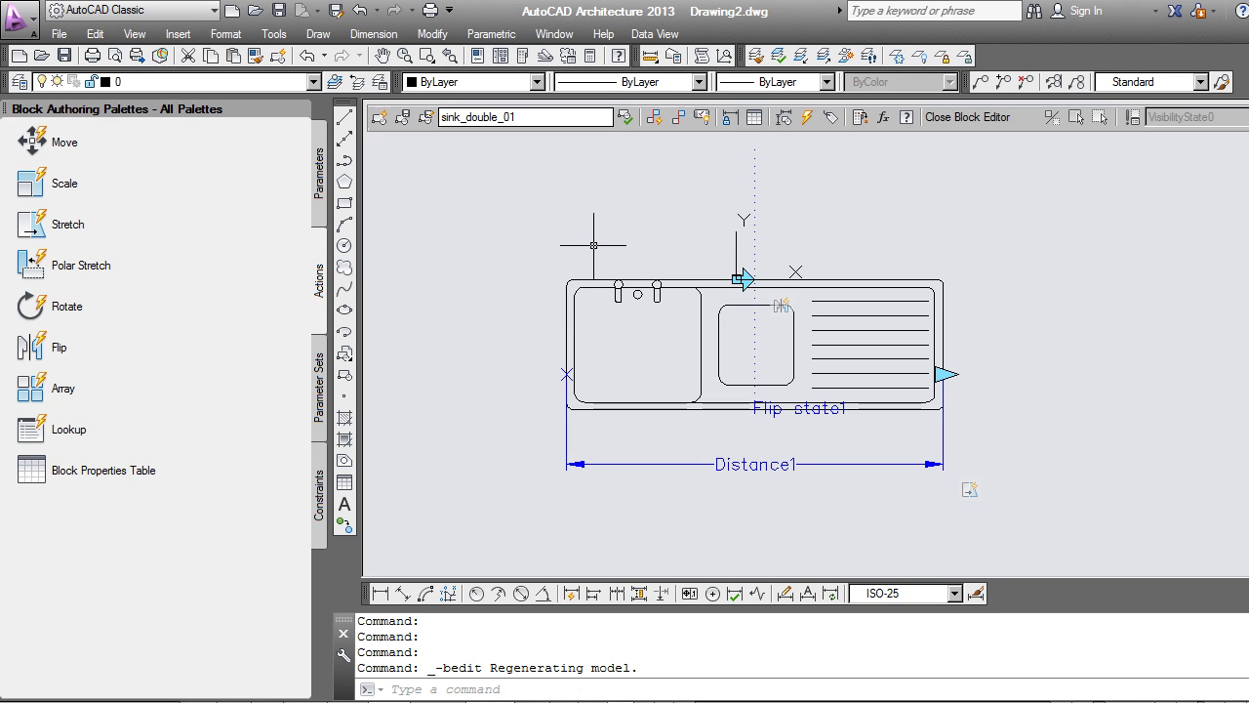
click(320, 184)
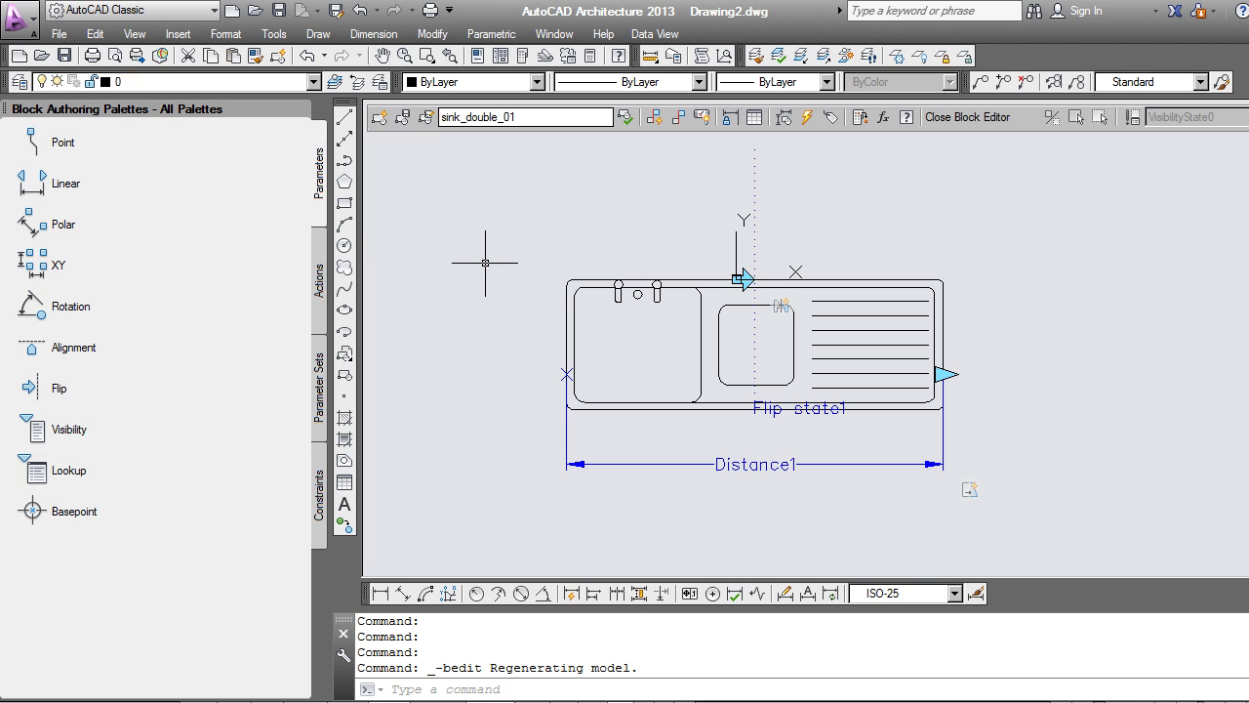
click(318, 278)
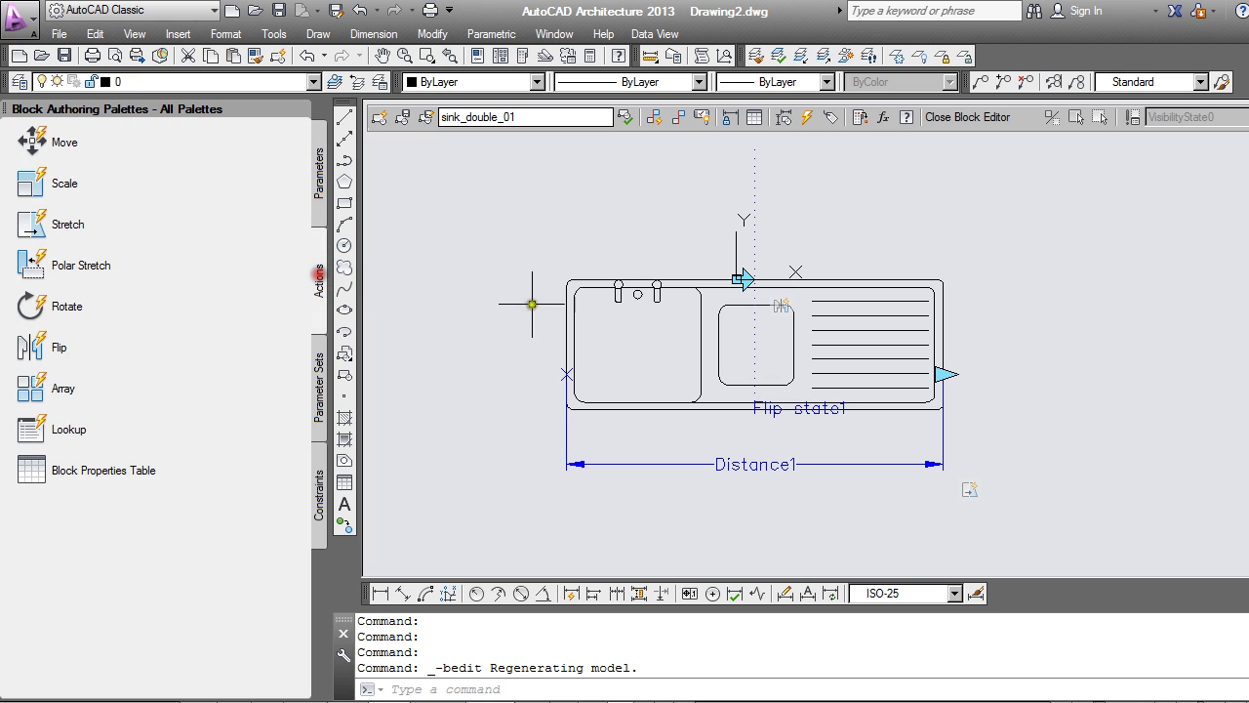
click(324, 168)
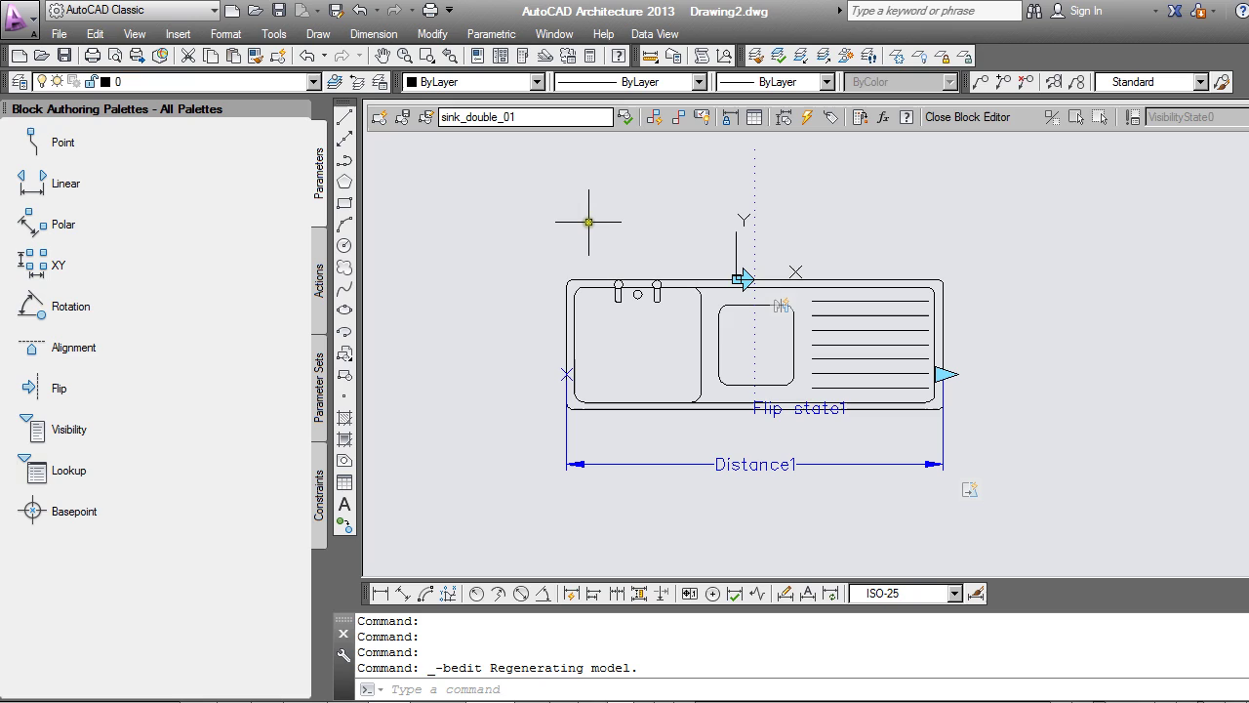